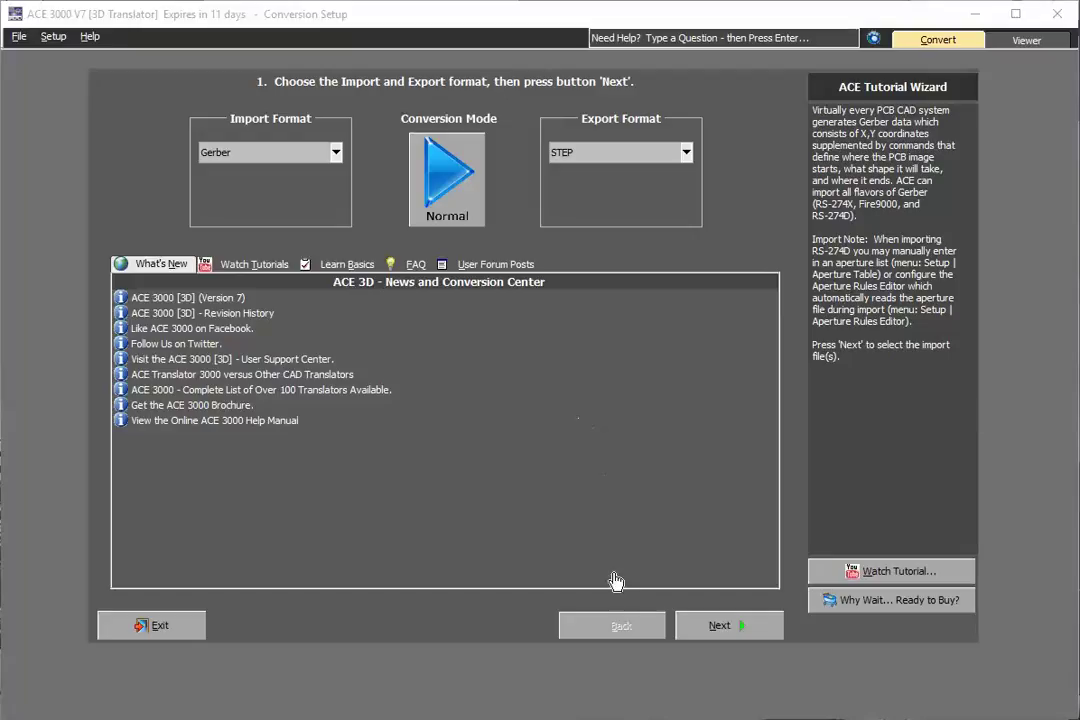
Import all Gerber files from the 274X folder in fab-examples for conversion to STEP.
{"action": "left_click", "coordinate": [722, 626]}
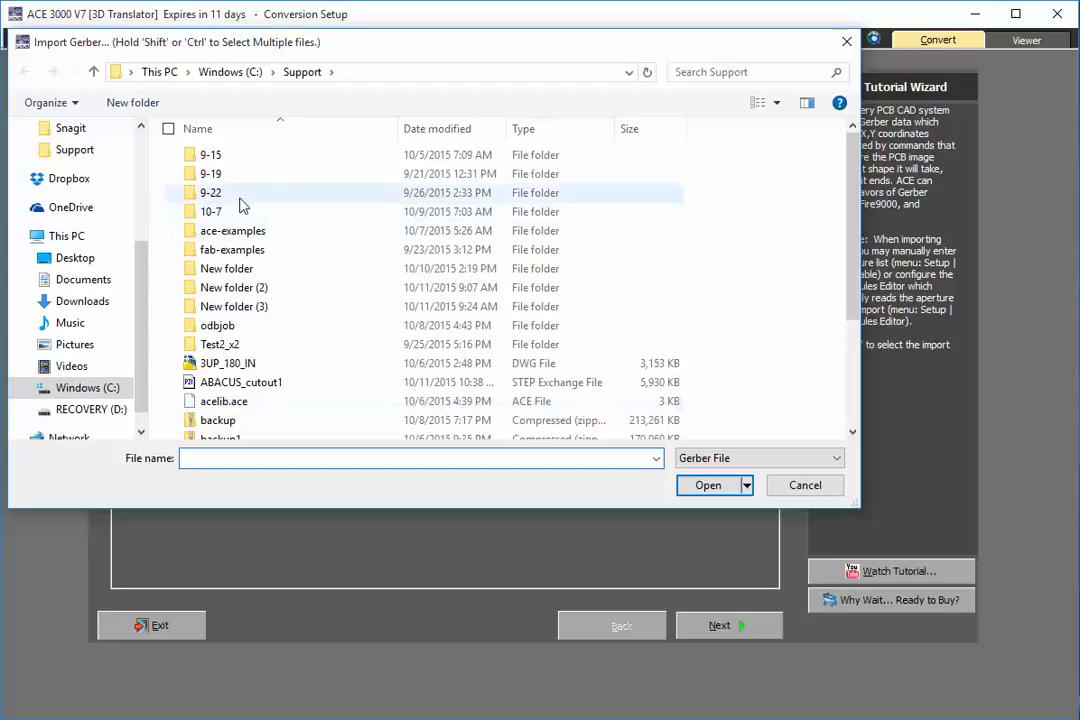
{"action": "left_click", "coordinate": [228, 258]}
{"action": "double_click", "coordinate": [228, 252]}
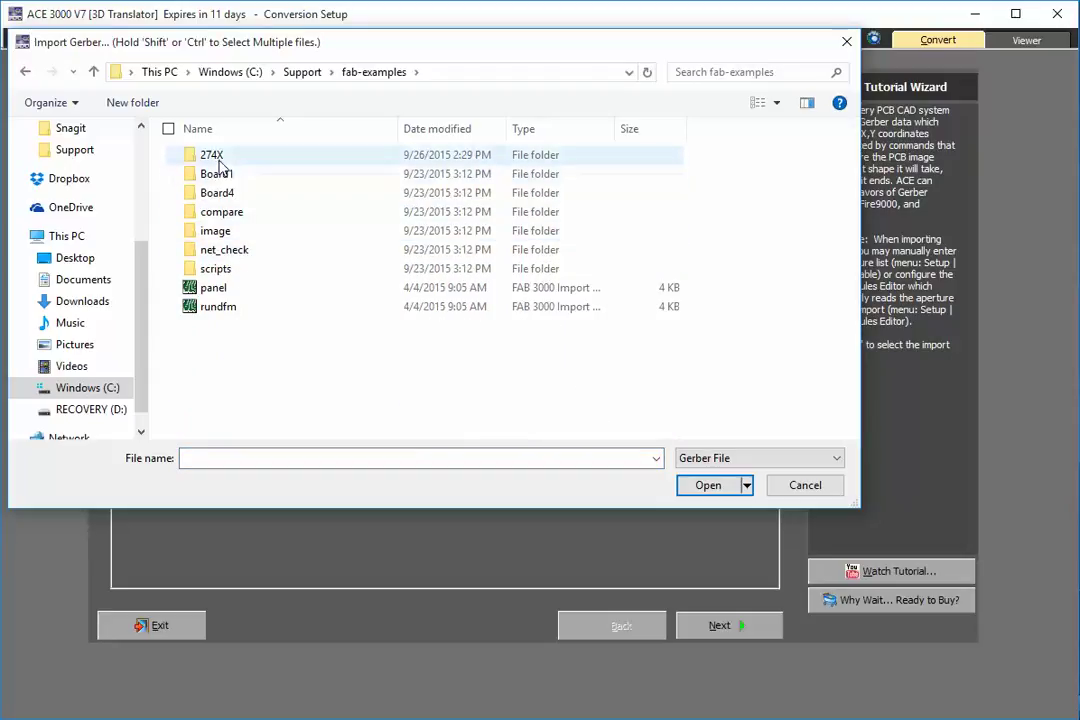
{"action": "double_click", "coordinate": [210, 156]}
{"action": "left_click_drag", "start_coordinate": [159, 193], "coordinate": [309, 362]}
{"action": "left_click", "coordinate": [728, 487]}
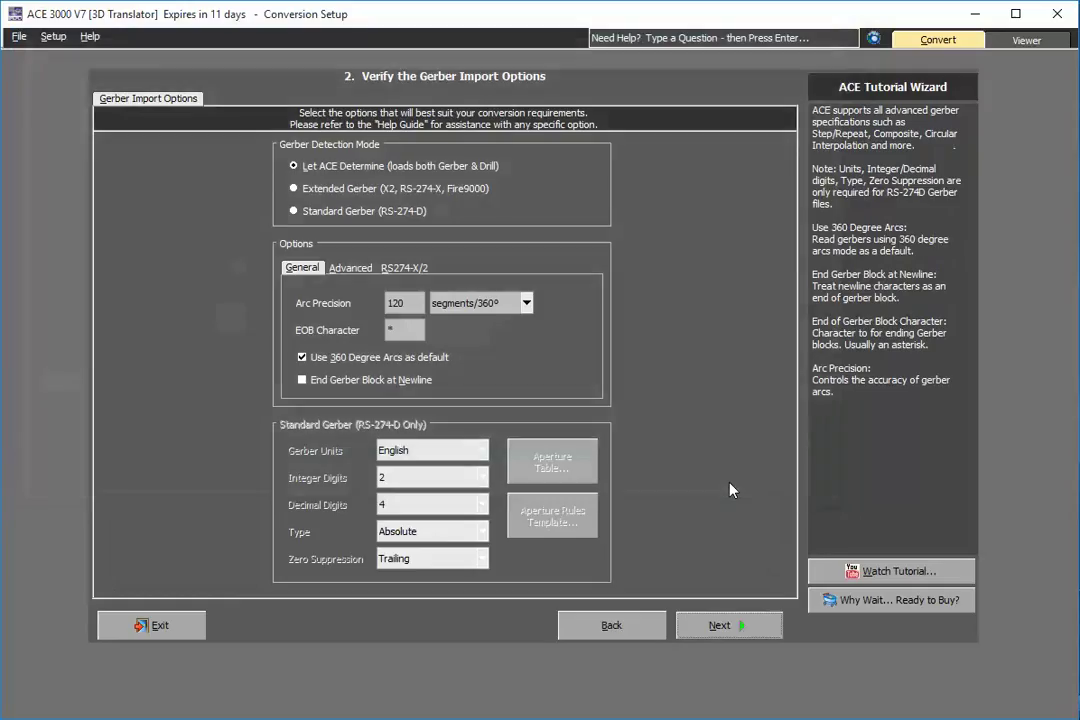
Accept the Gerber import options, review the general and advanced STEP export options, and continue to the layer selection.
{"action": "left_click", "coordinate": [722, 626]}
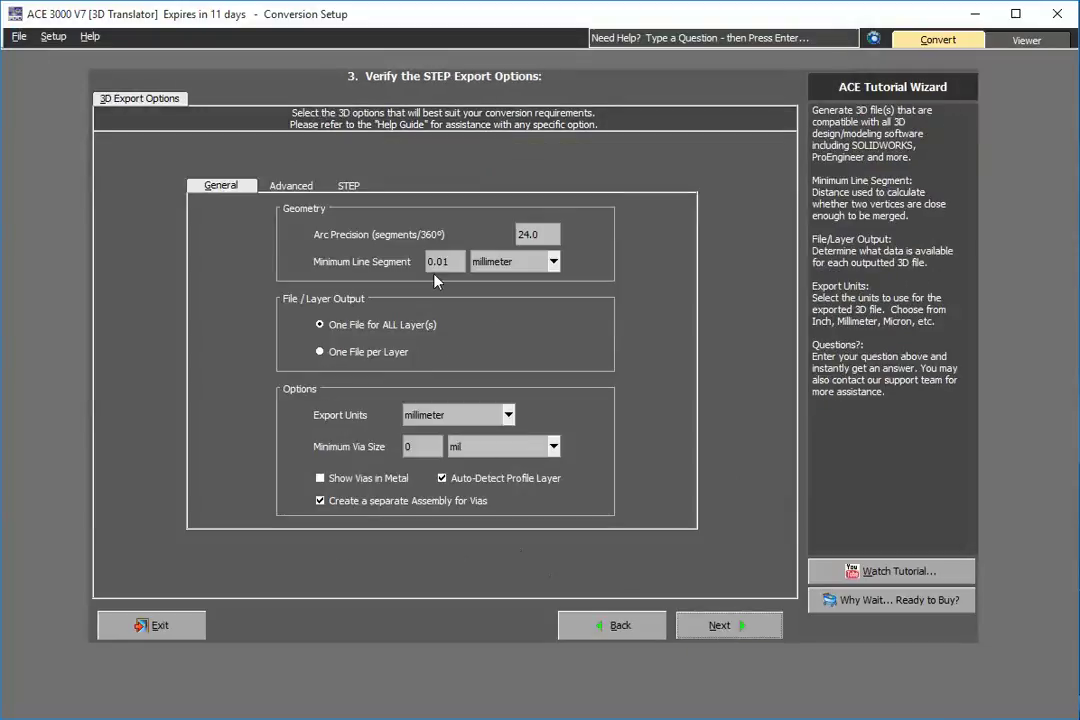
{"action": "left_click", "coordinate": [291, 186]}
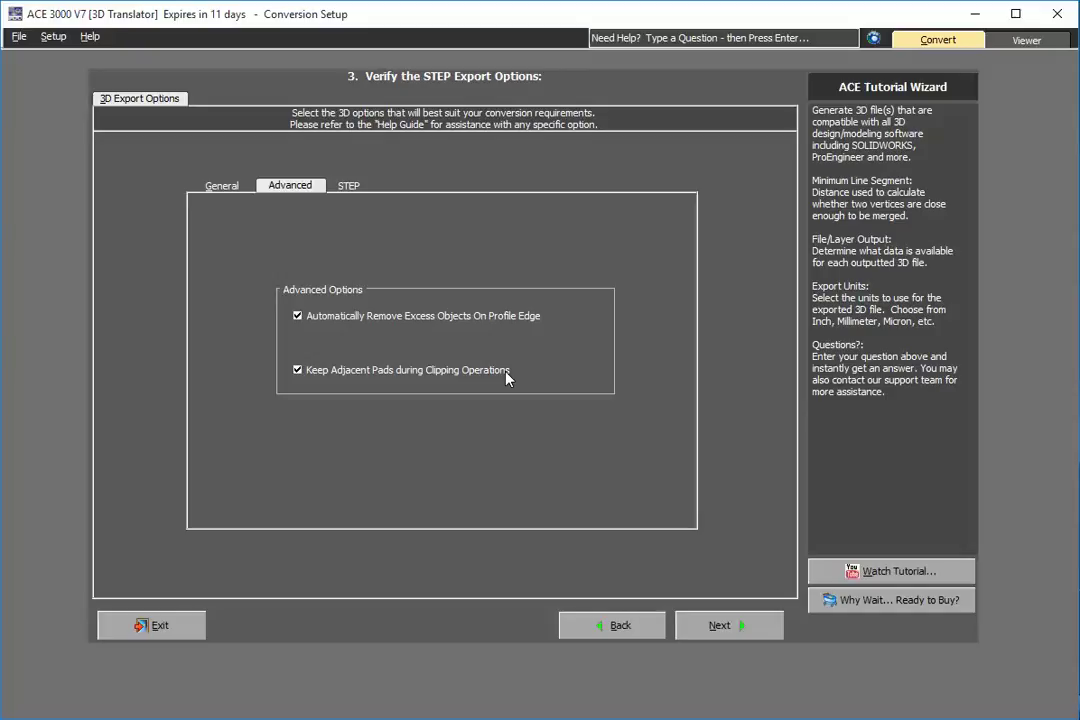
{"action": "left_click", "coordinate": [205, 184]}
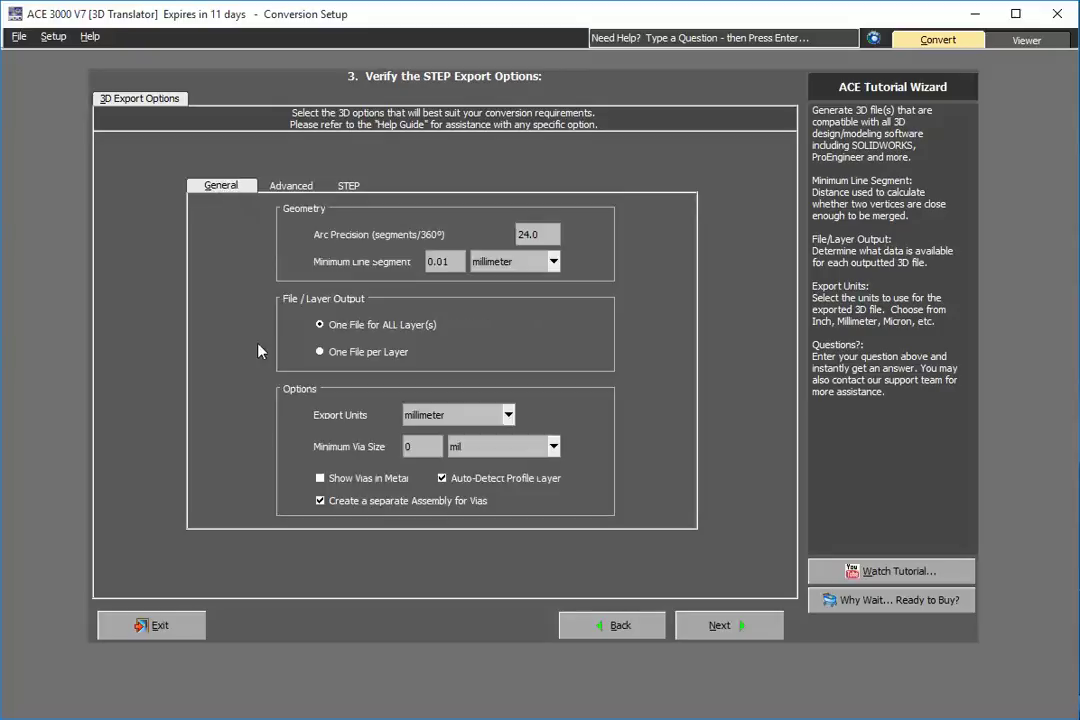
{"action": "left_click", "coordinate": [733, 628]}
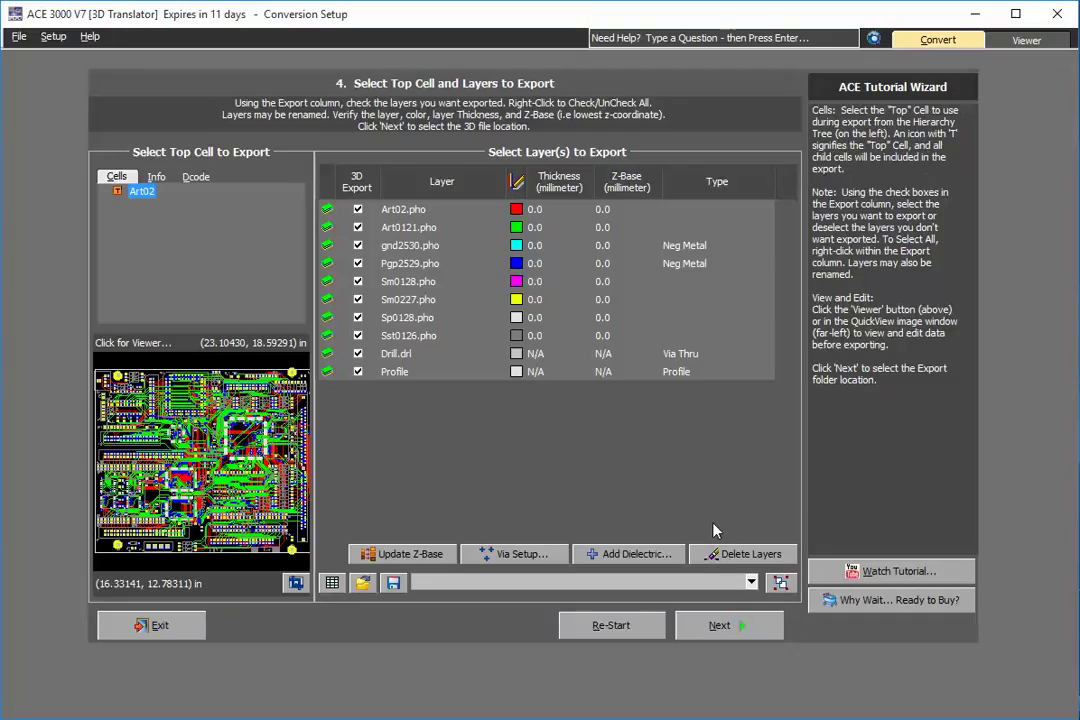
Clip a four-point polygonal area of the board by selected points into a new cell named Art02_cutout1.
{"action": "left_click", "coordinate": [180, 412]}
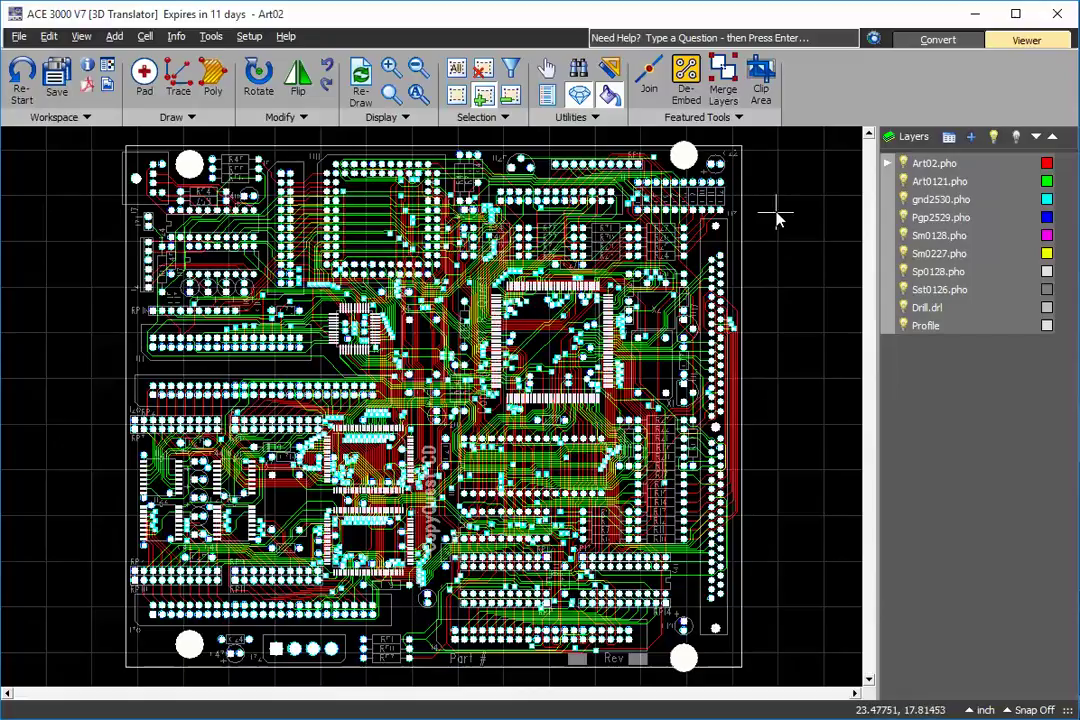
{"action": "left_click", "coordinate": [761, 92]}
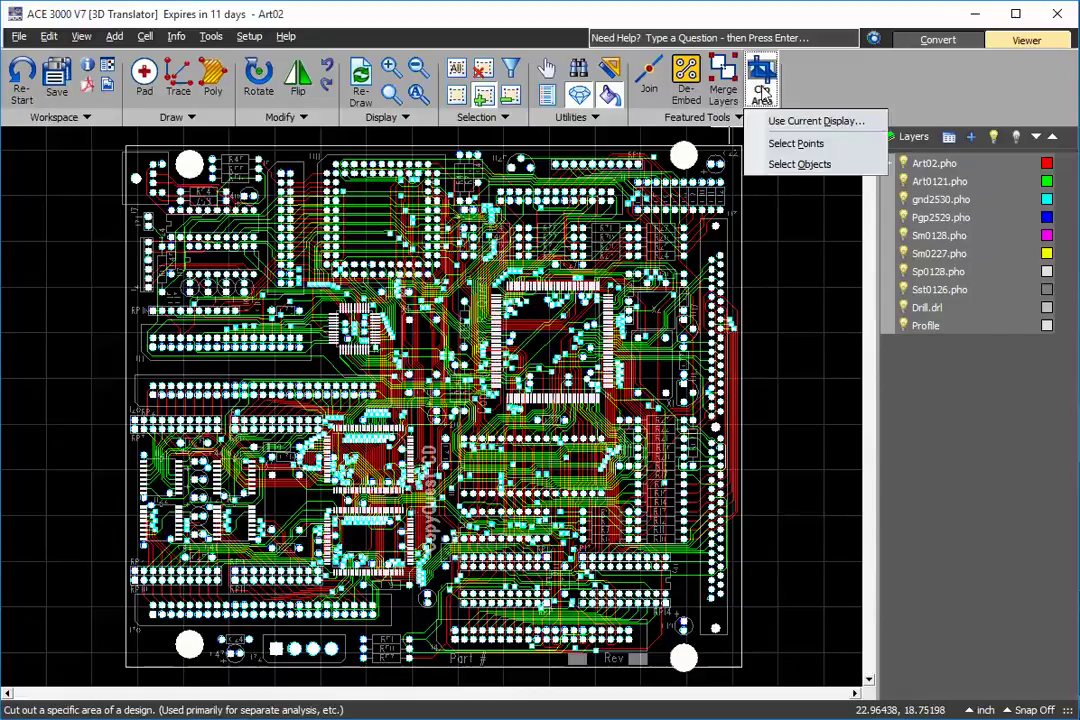
{"action": "left_click", "coordinate": [802, 148]}
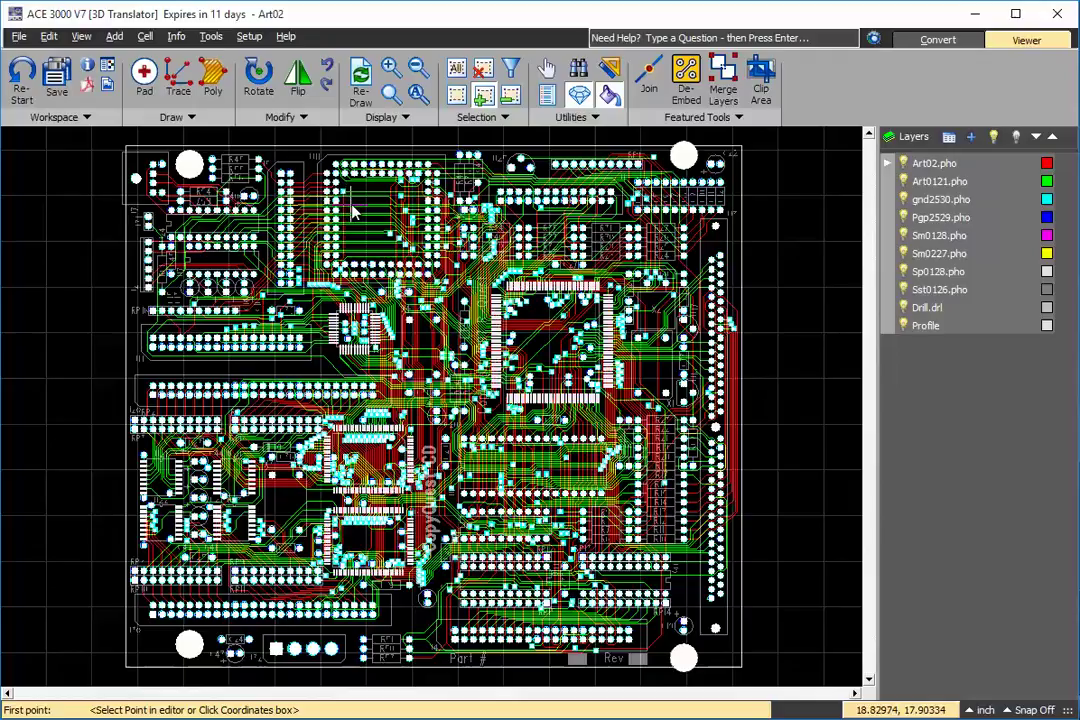
{"action": "left_click", "coordinate": [685, 207]}
{"action": "left_click", "coordinate": [735, 498]}
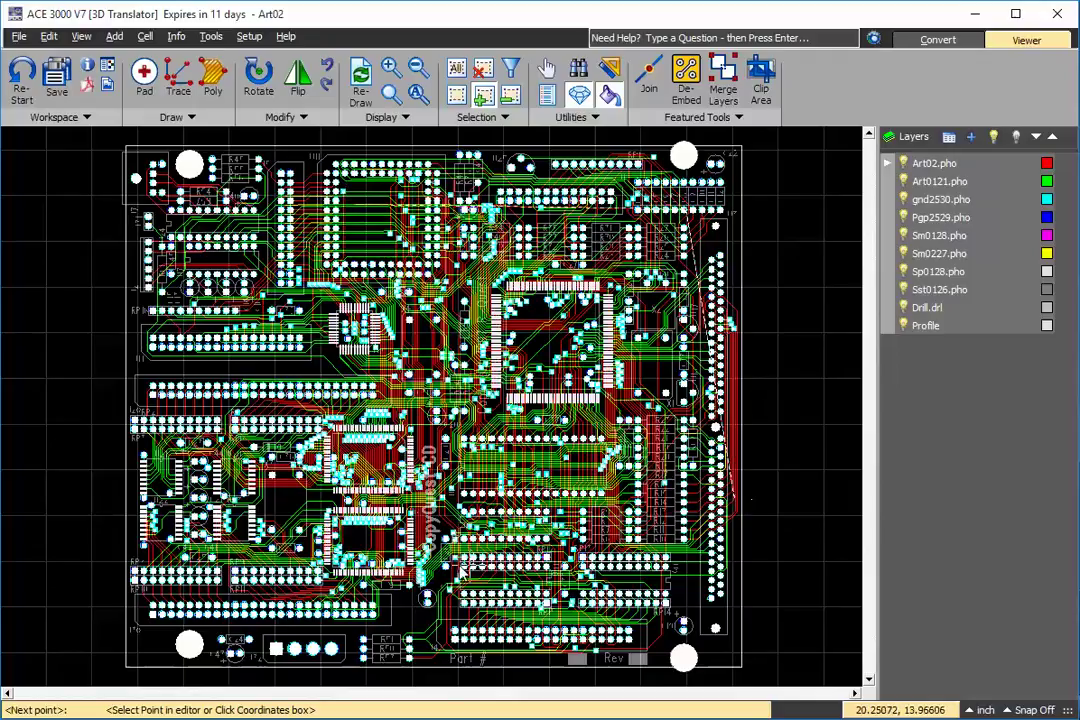
{"action": "left_click", "coordinate": [438, 566]}
{"action": "double_click", "coordinate": [294, 318]}
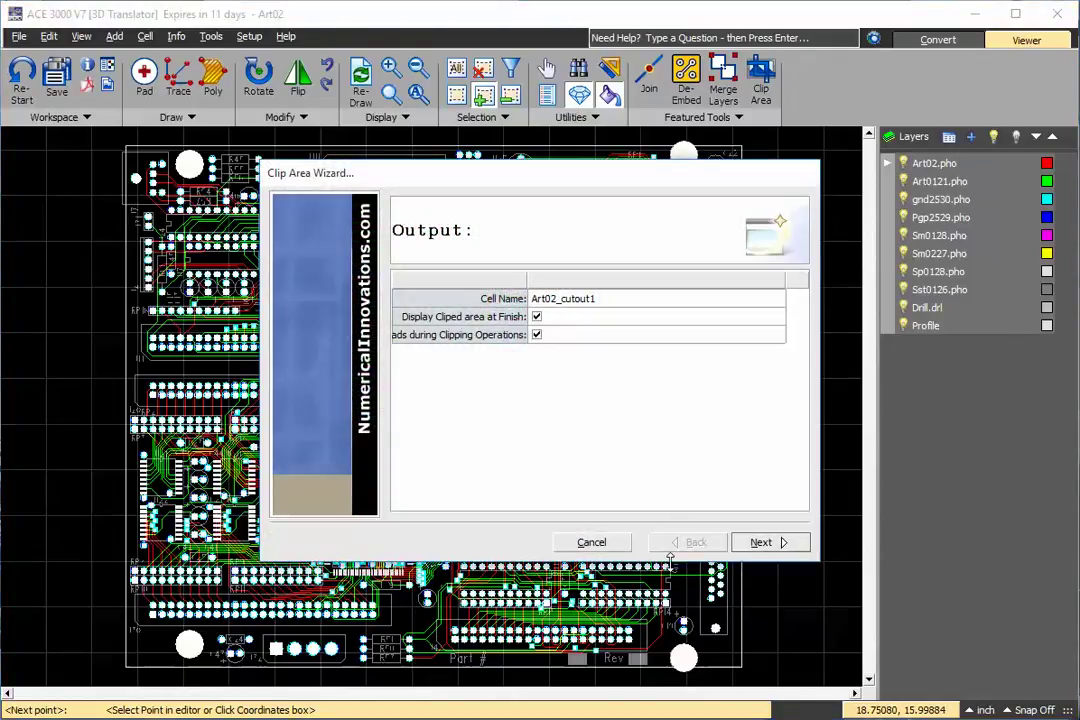
{"action": "left_click", "coordinate": [768, 542]}
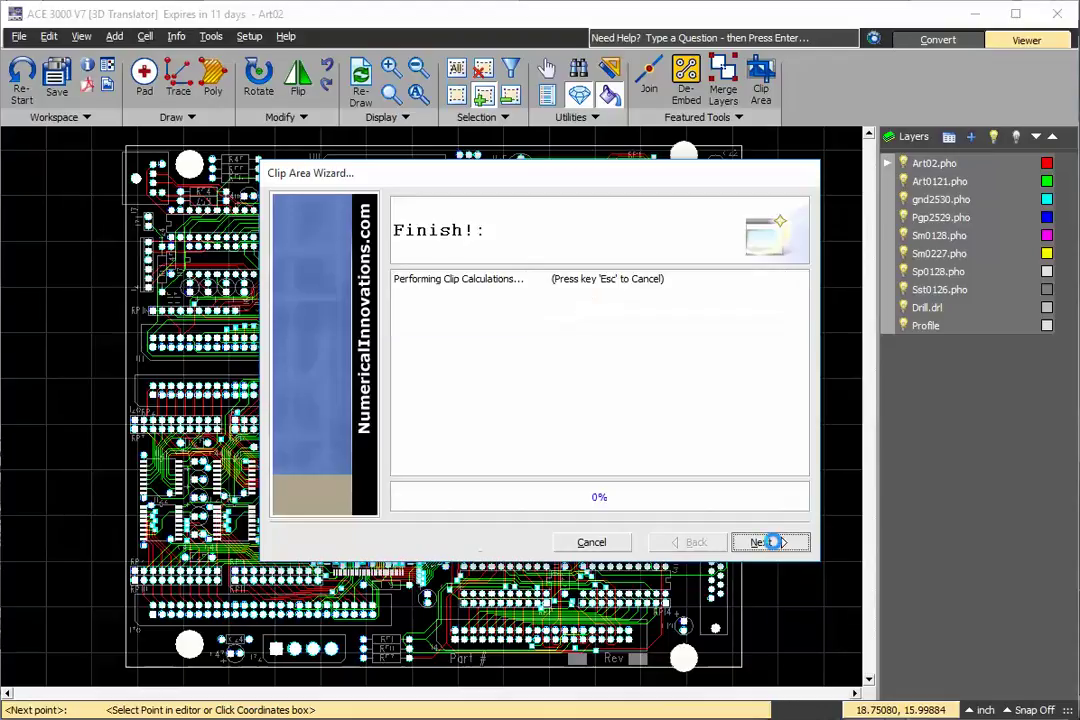
{"action": "left_click", "coordinate": [768, 542]}
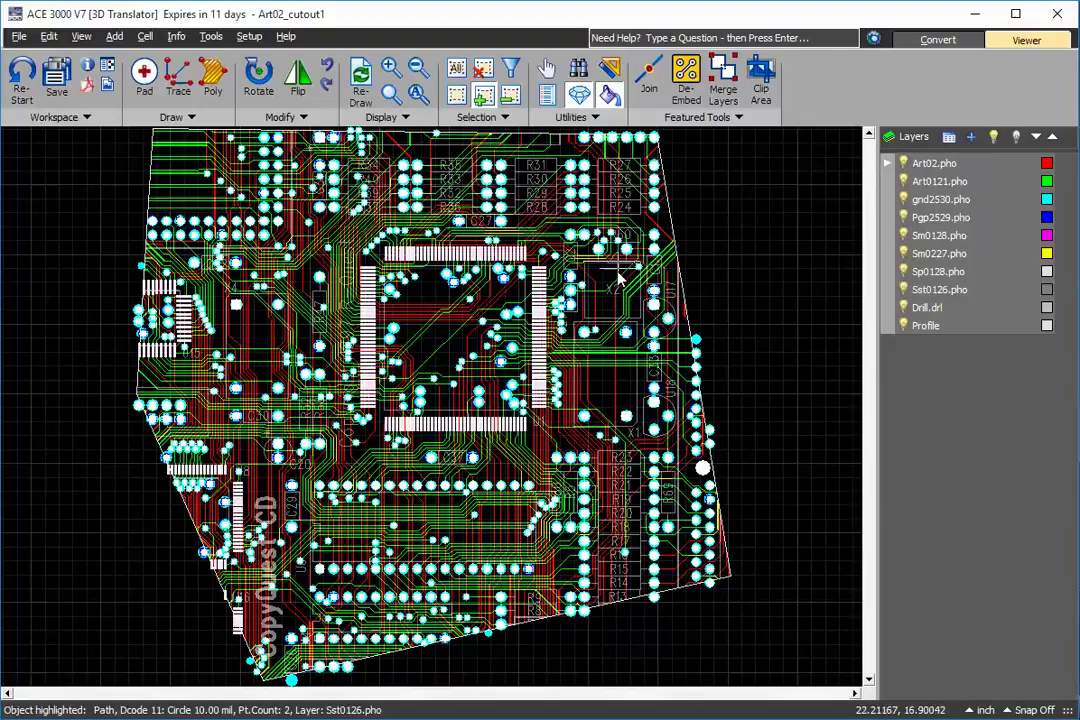
Return to the conversion setup and clip a rectangular area around the large square chip footprint in the board preview.
{"action": "left_click", "coordinate": [937, 40]}
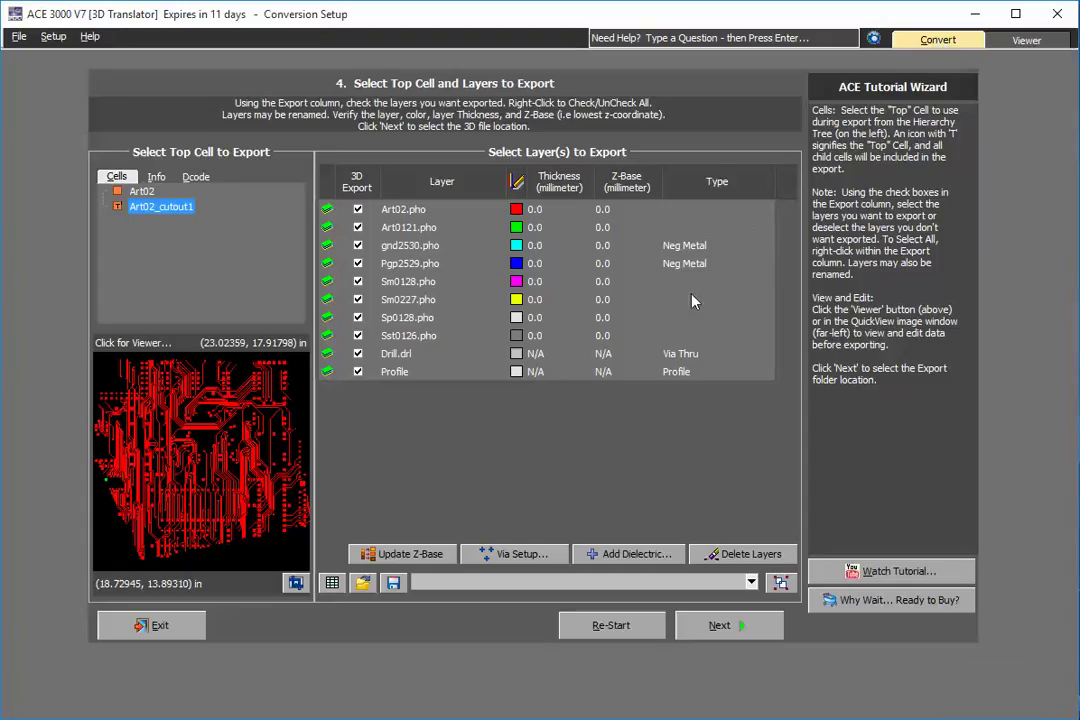
{"action": "left_click", "coordinate": [295, 583]}
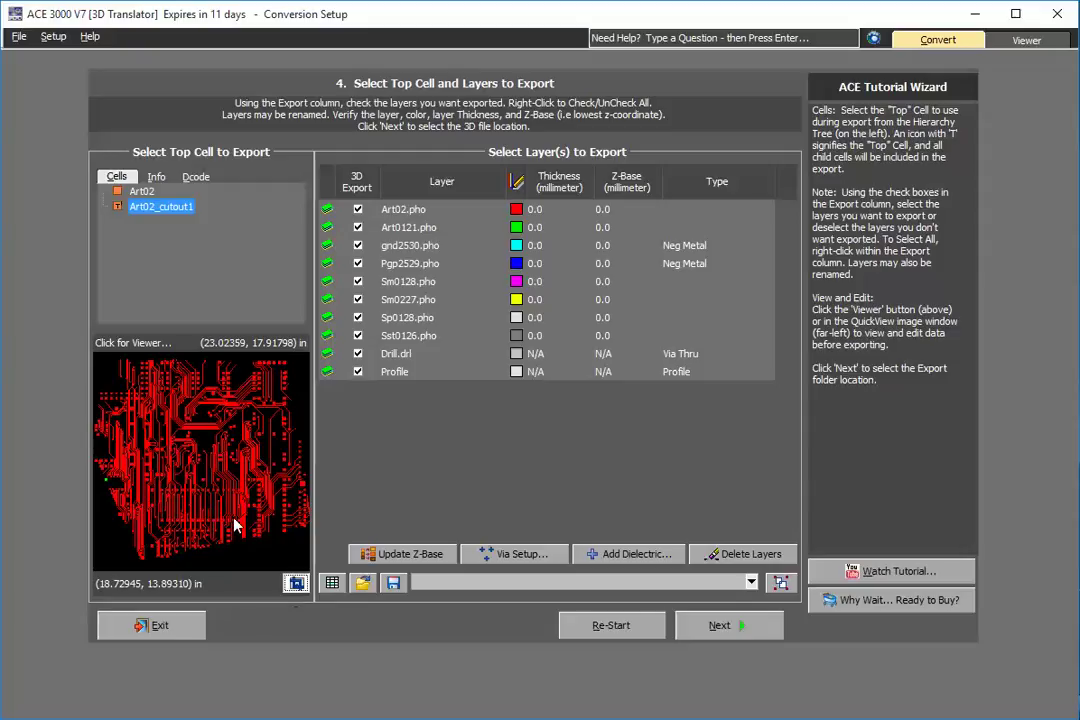
{"action": "left_click_drag", "start_coordinate": [143, 388], "coordinate": [265, 503]}
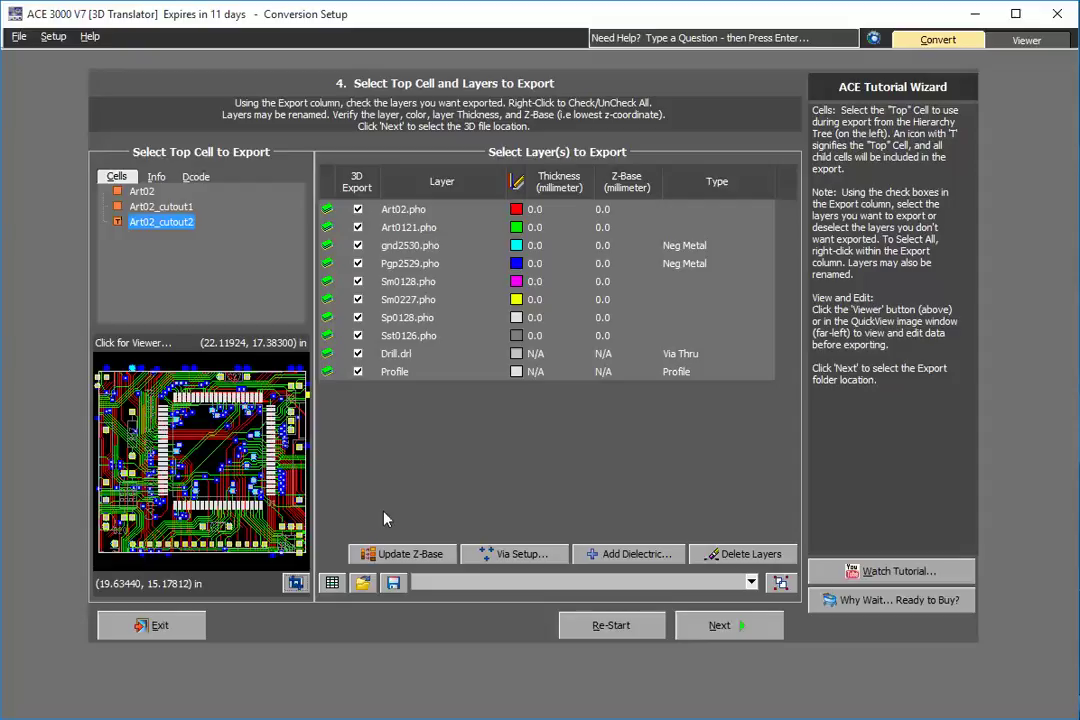
Examine the gnd2530.pho and Sm0128.pho layers individually in the viewer, then show all layers and return to the conversion setup.
{"action": "left_click", "coordinate": [200, 395]}
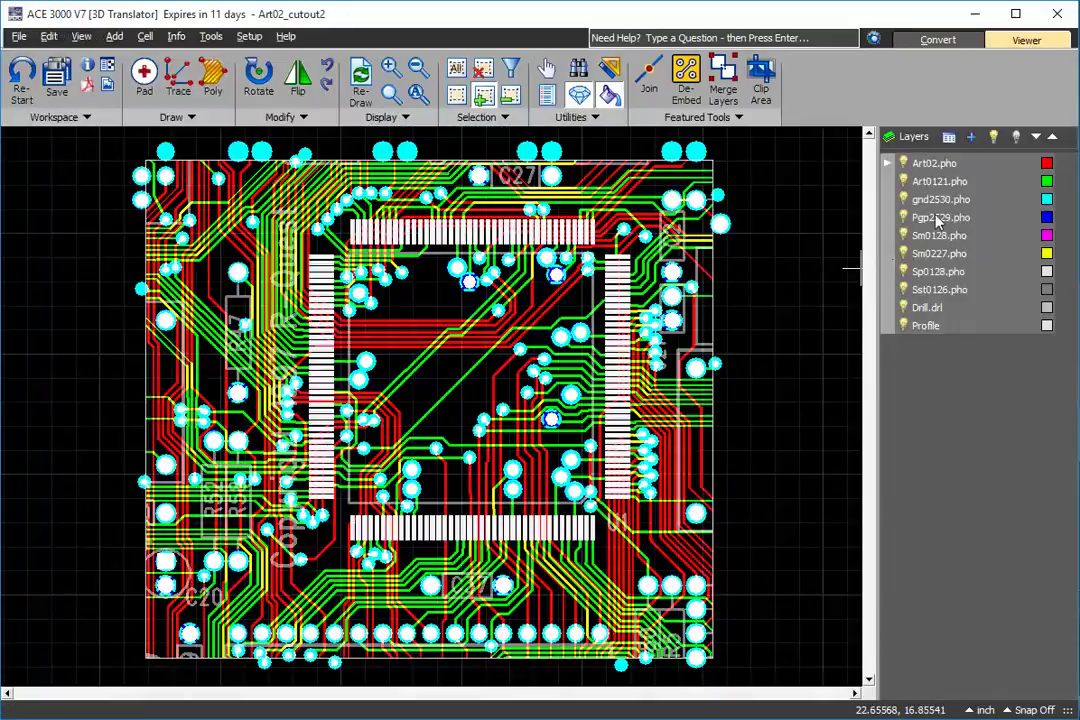
{"action": "double_click", "coordinate": [915, 199]}
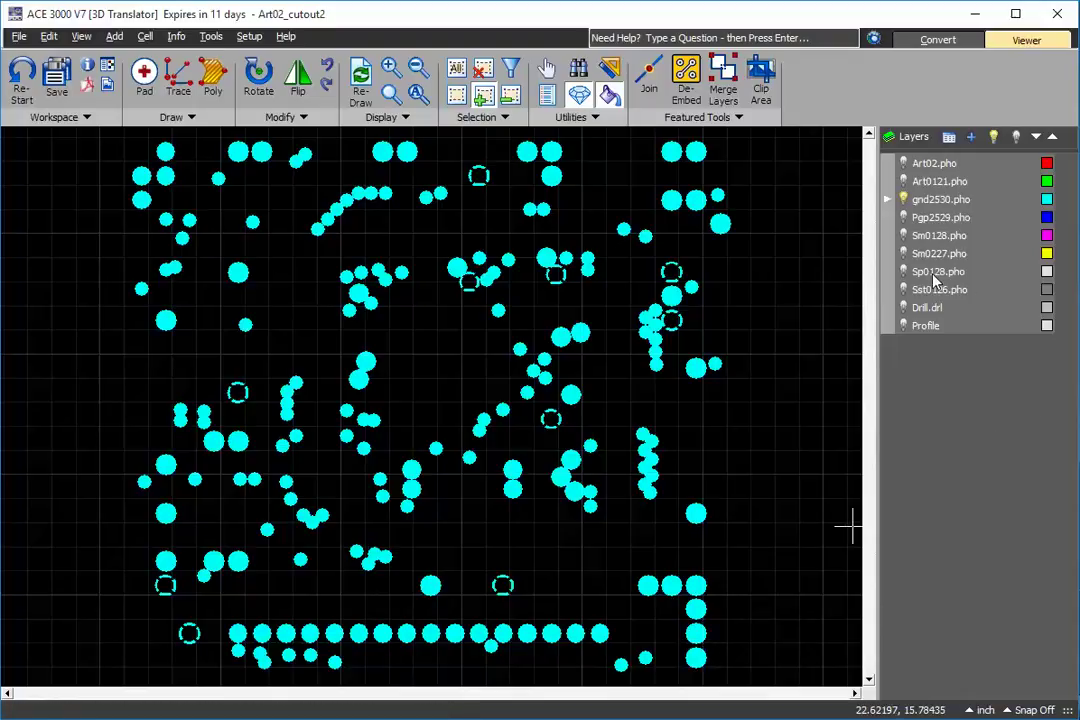
{"action": "double_click", "coordinate": [917, 238]}
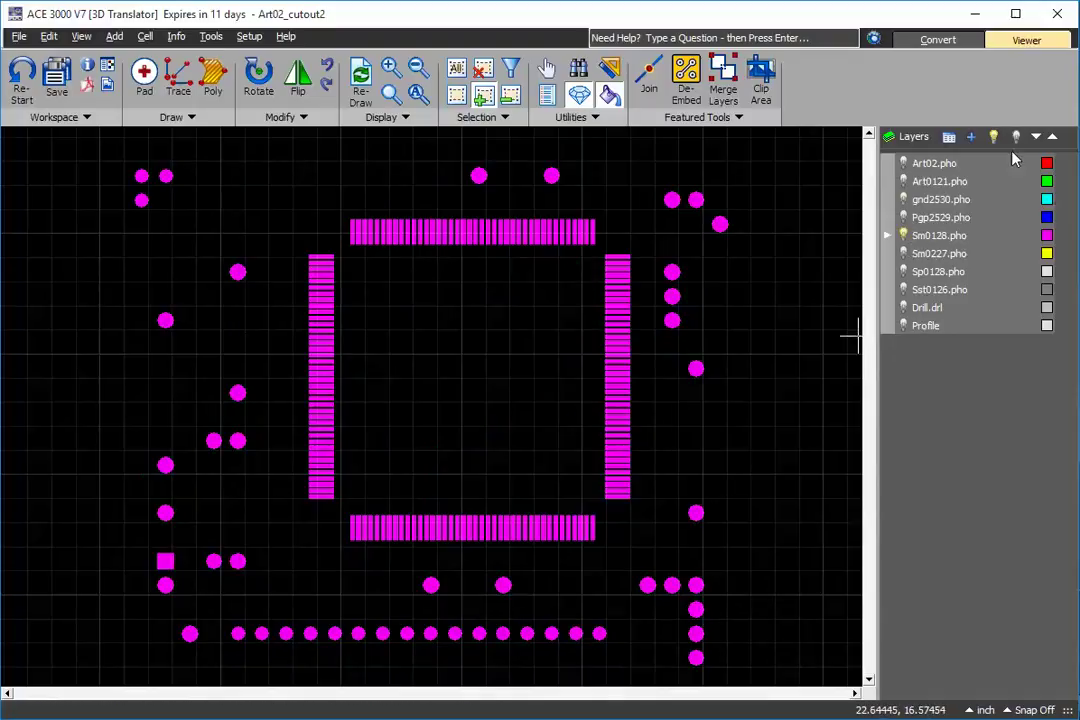
{"action": "left_click", "coordinate": [993, 136]}
{"action": "left_click", "coordinate": [937, 40]}
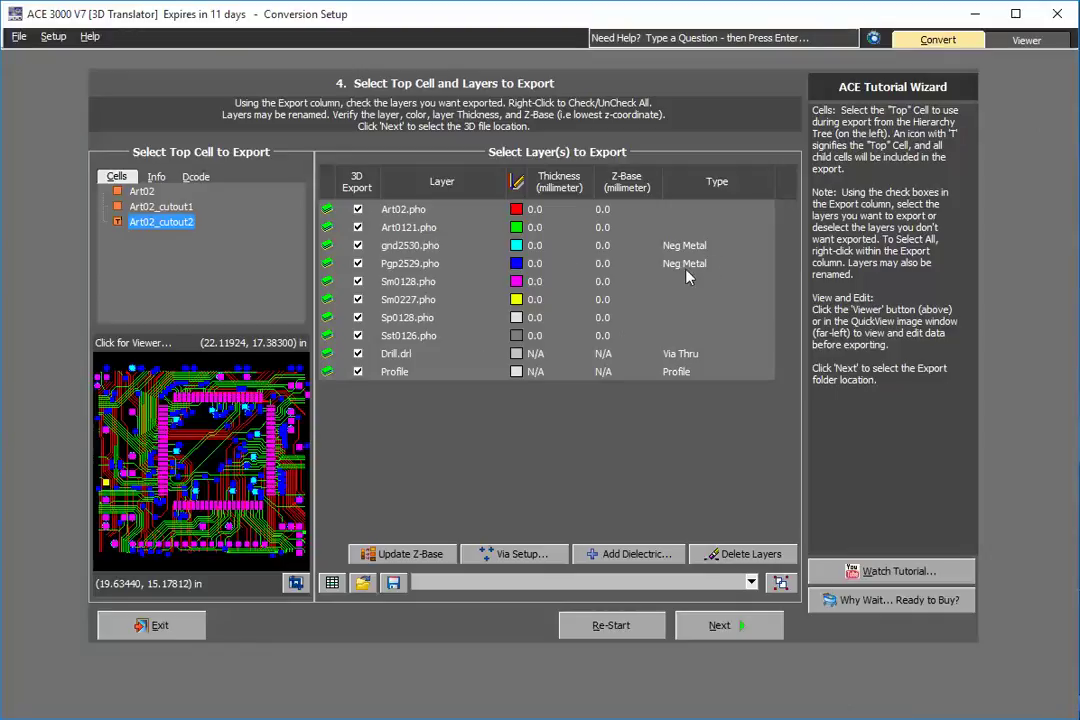
Set the layer type of Art02.pho and Art0121.pho to Metal.
{"action": "left_click", "coordinate": [710, 209]}
{"action": "left_click", "coordinate": [710, 209]}
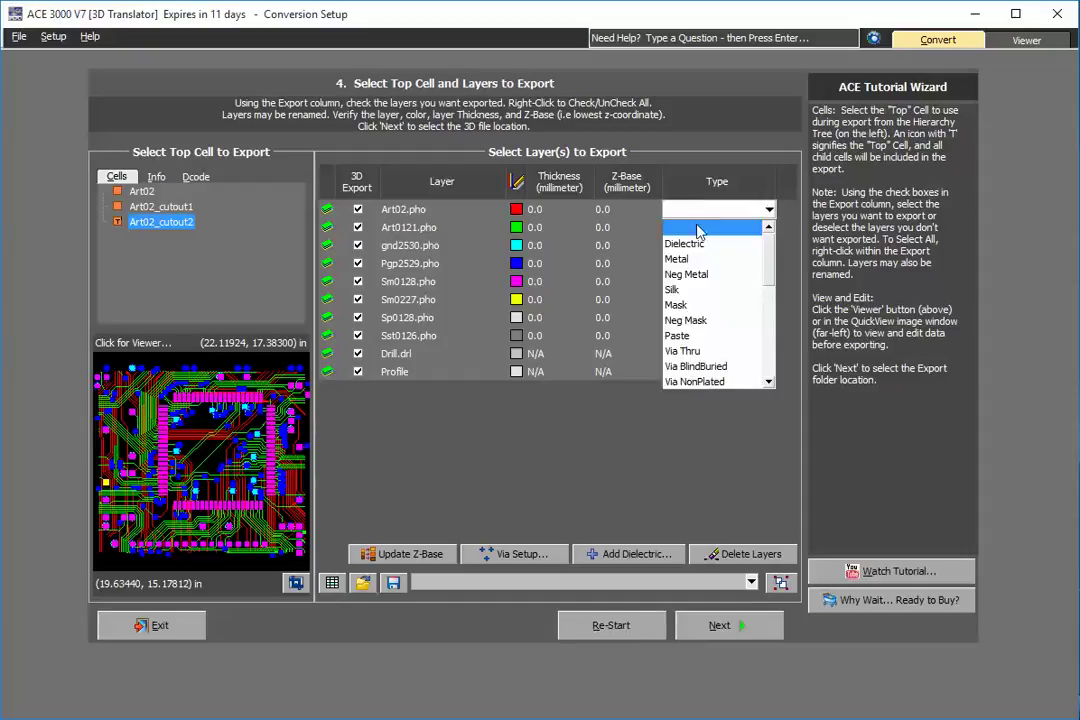
{"action": "left_click", "coordinate": [692, 259]}
{"action": "left_click", "coordinate": [688, 229]}
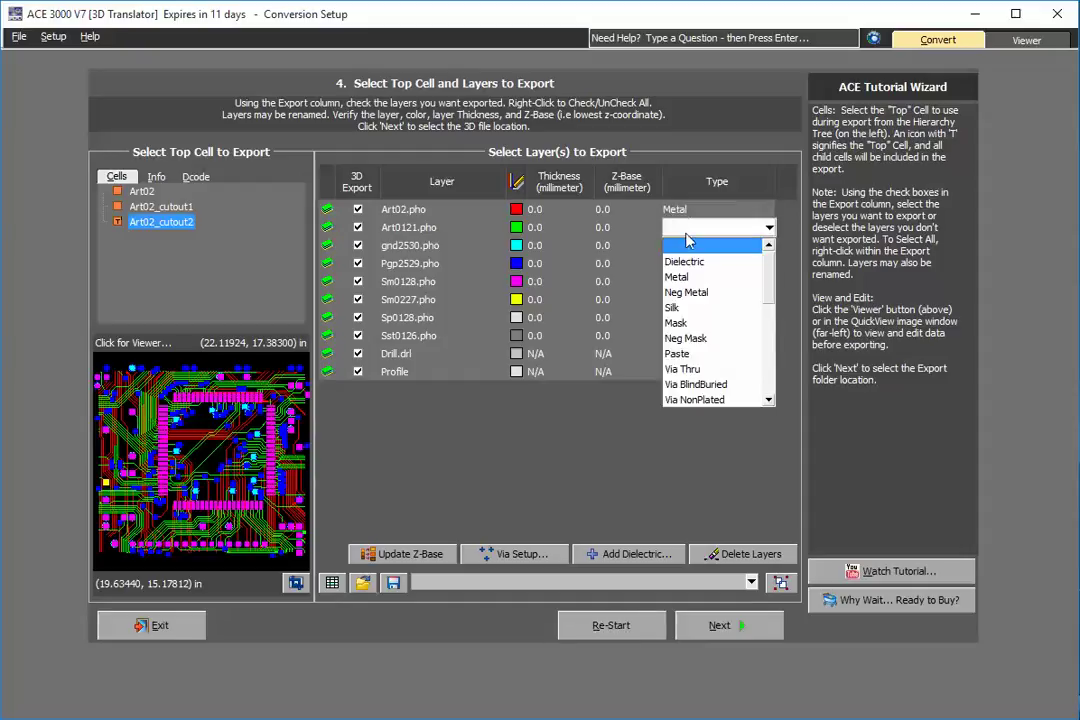
{"action": "left_click", "coordinate": [695, 279]}
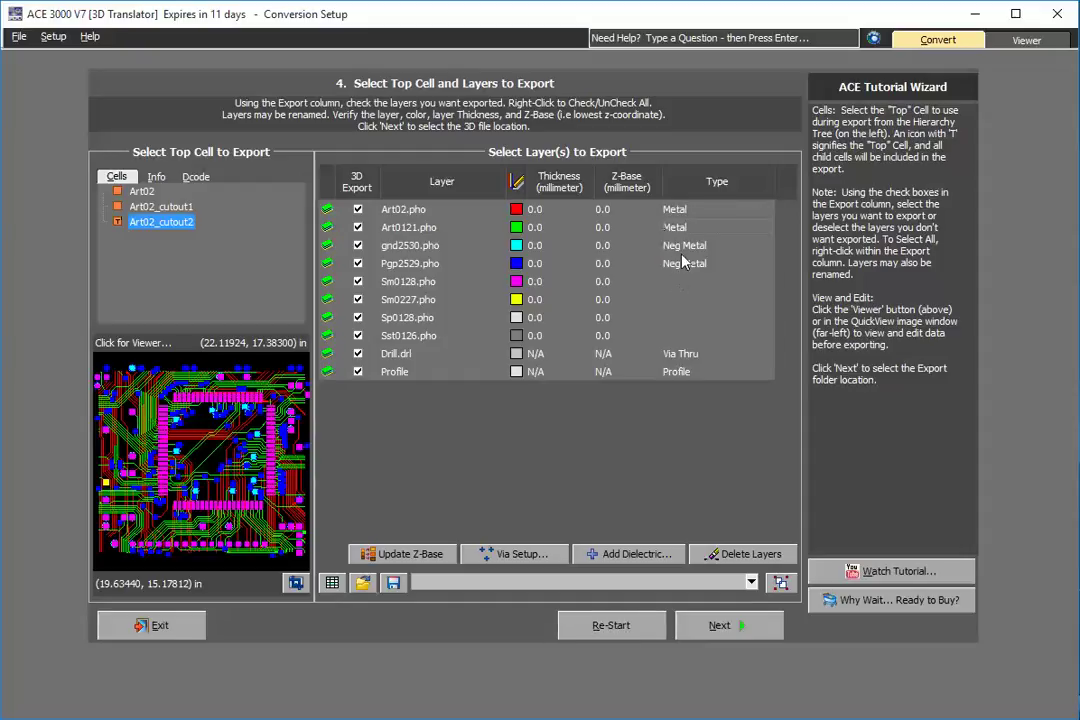
Set the layer type of Sm0128.pho and Sm0227.pho to Neg Mask.
{"action": "left_click", "coordinate": [668, 283]}
{"action": "left_click", "coordinate": [680, 282]}
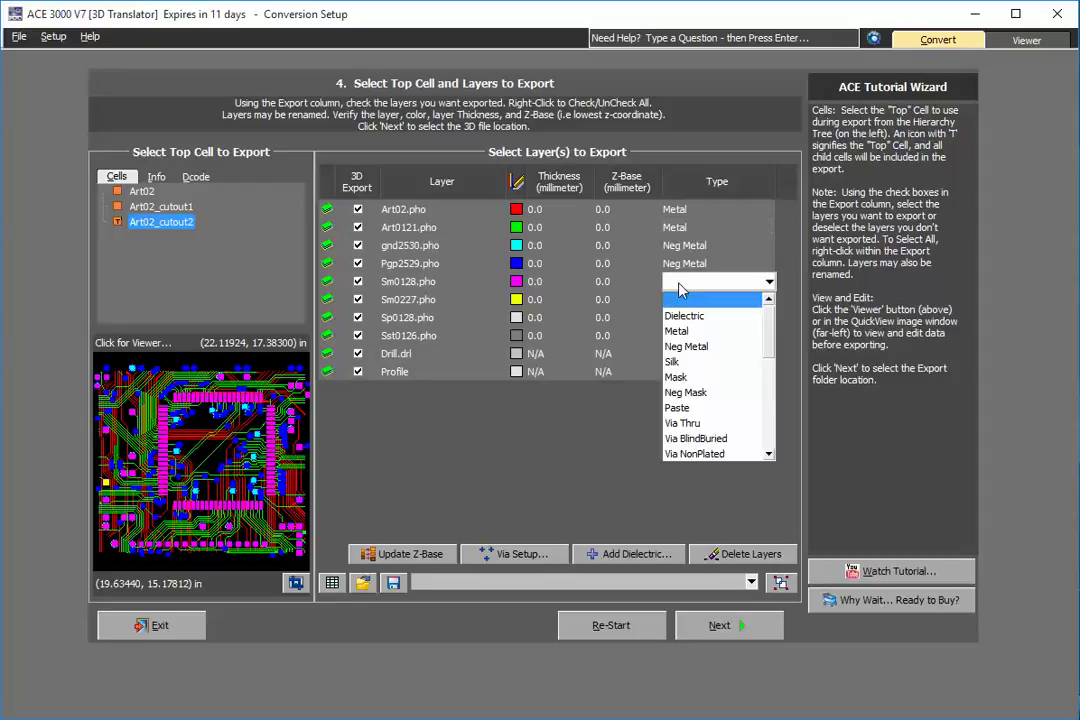
{"action": "left_click", "coordinate": [685, 392]}
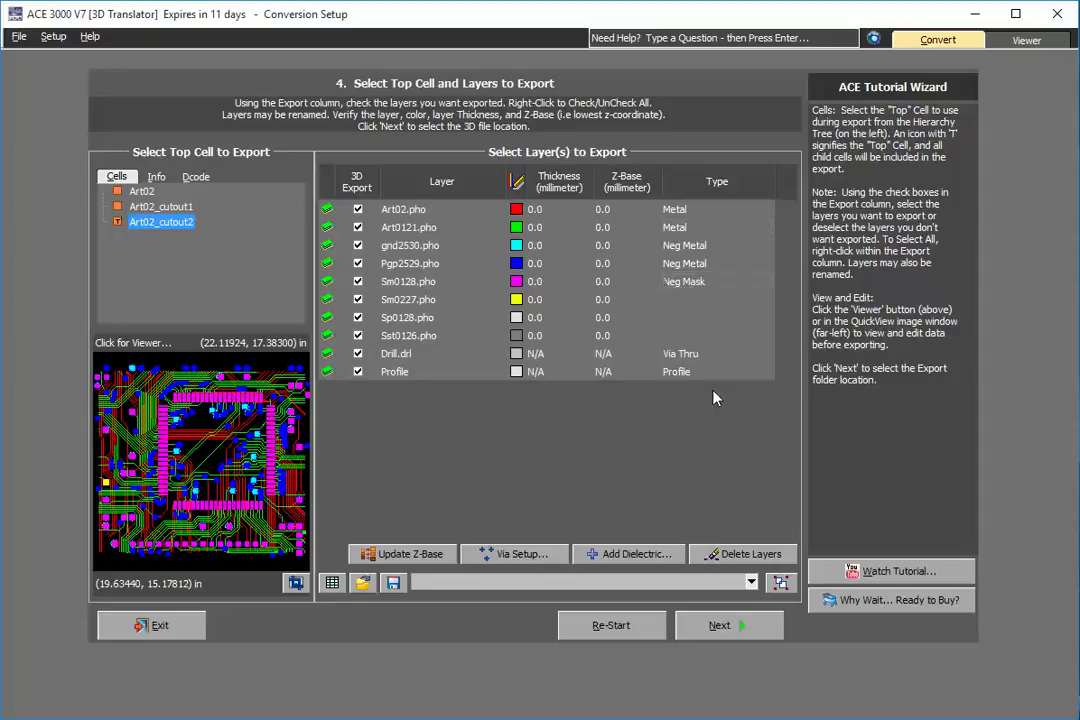
{"action": "left_click", "coordinate": [679, 301]}
{"action": "left_click", "coordinate": [680, 301]}
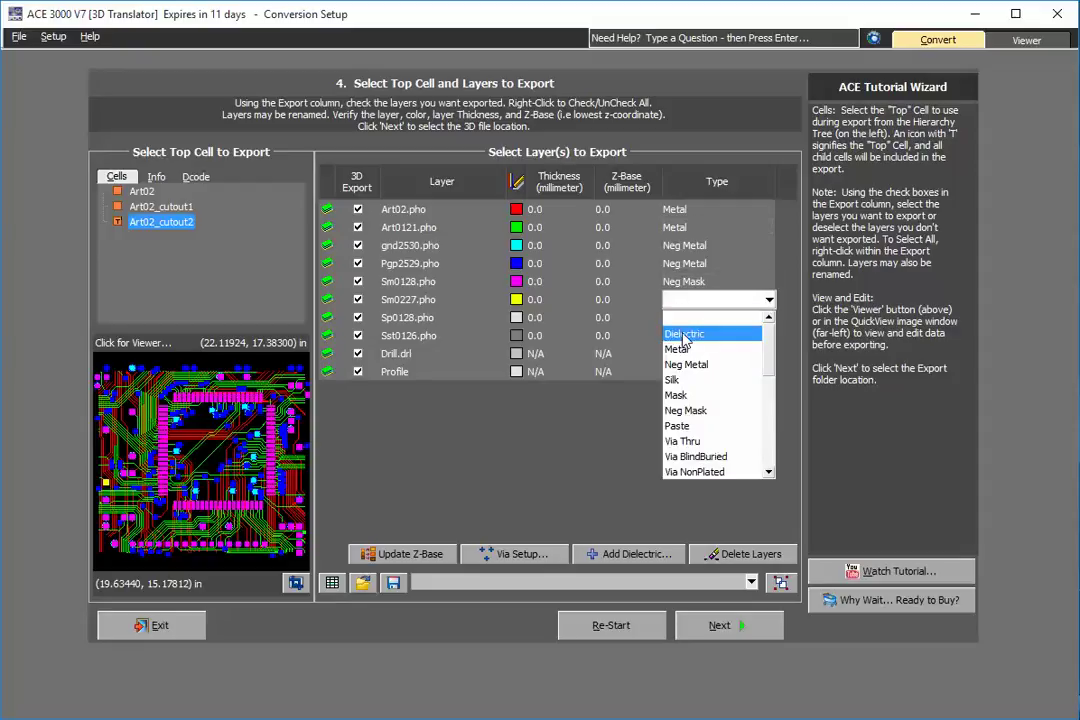
{"action": "left_click", "coordinate": [690, 410]}
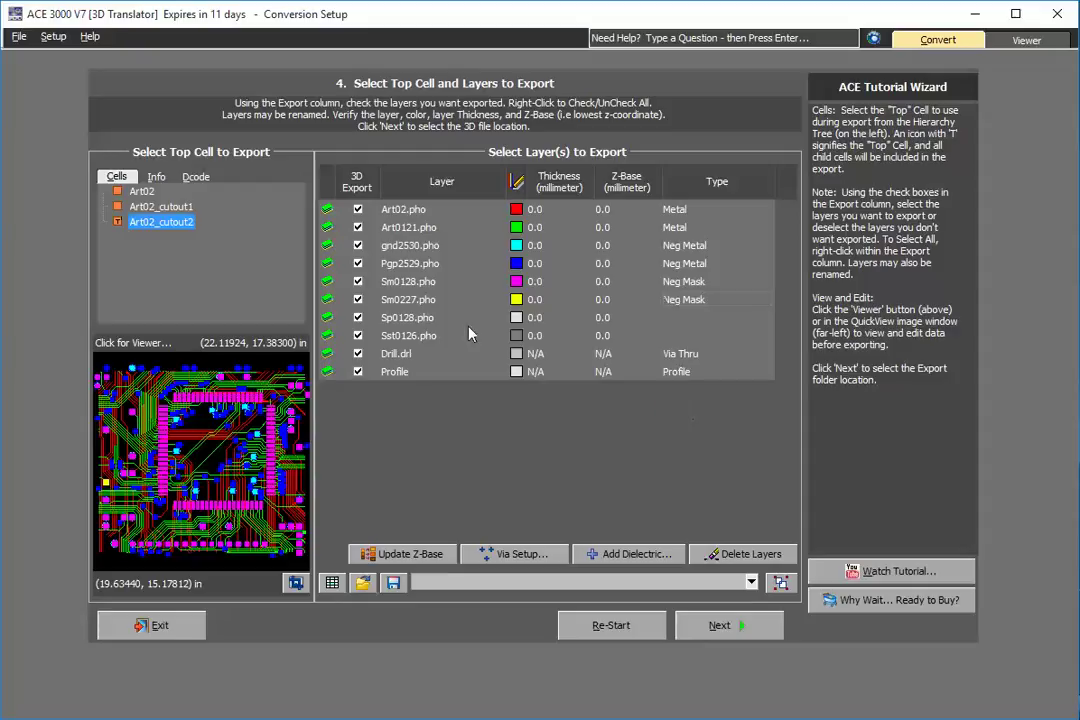
Set the layer type of Sp0128.pho to Paste and of Sst0126.pho to Silk.
{"action": "left_click", "coordinate": [716, 319]}
{"action": "left_click", "coordinate": [718, 321]}
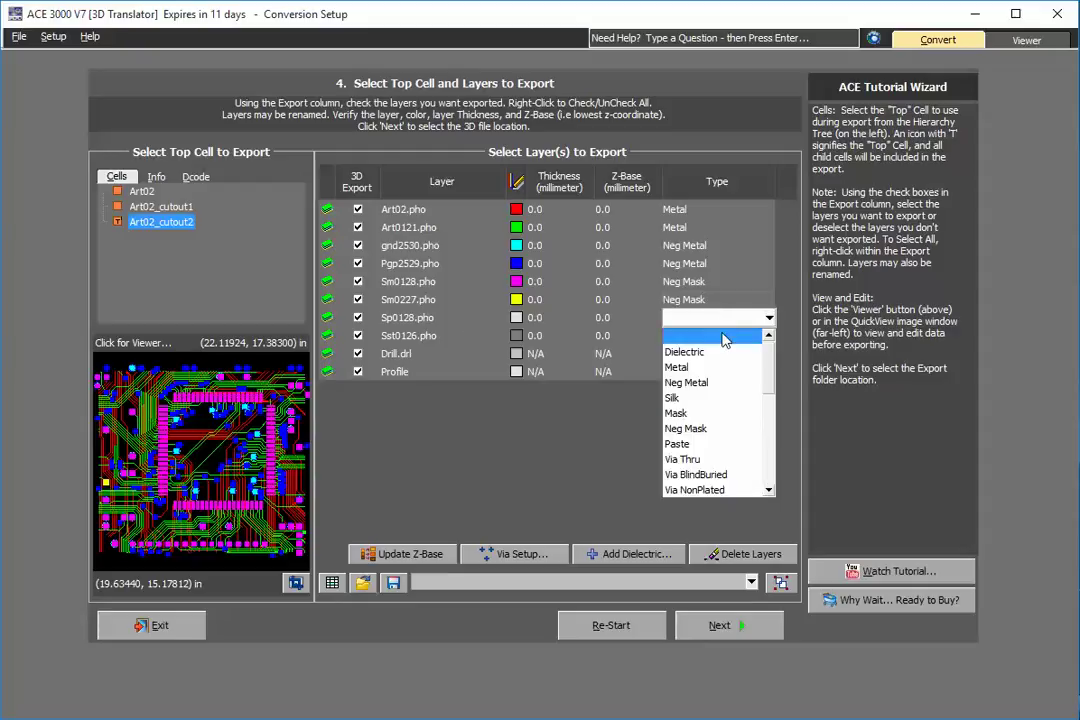
{"action": "left_click", "coordinate": [730, 449]}
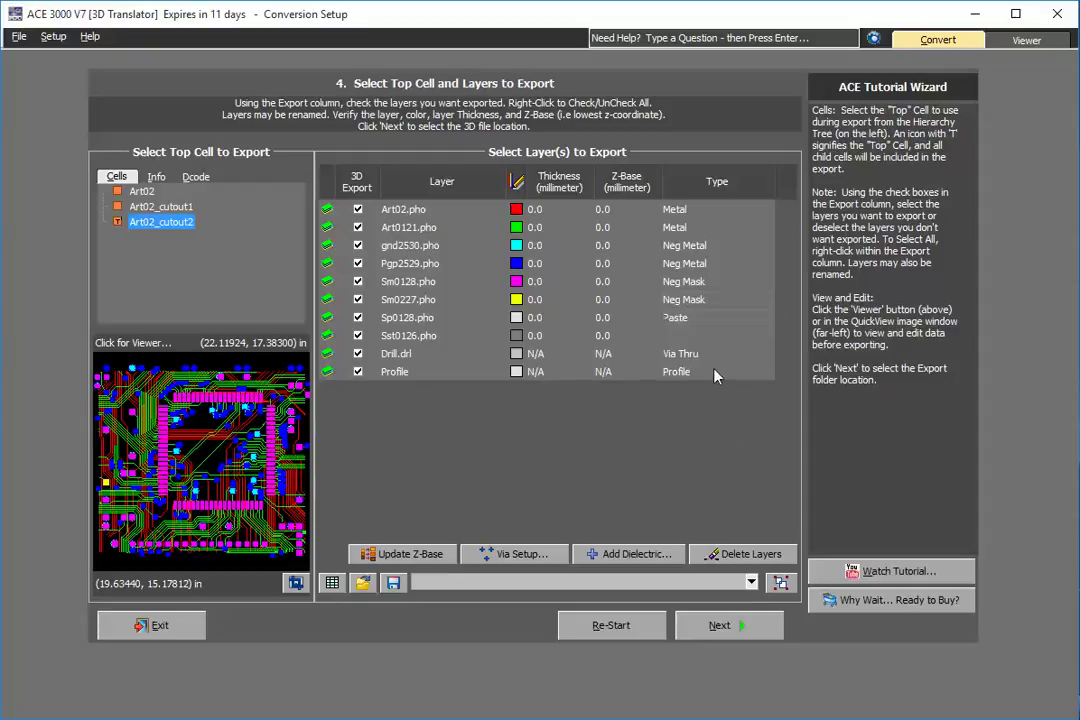
{"action": "left_click", "coordinate": [716, 337]}
{"action": "left_click", "coordinate": [718, 337]}
{"action": "left_click", "coordinate": [685, 415]}
Reorder the layer stack so that Sp0128.pho comes first, followed by Sst0126.pho.
{"action": "left_click", "coordinate": [336, 336]}
{"action": "left_click_drag", "start_coordinate": [330, 297], "coordinate": [332, 200]}
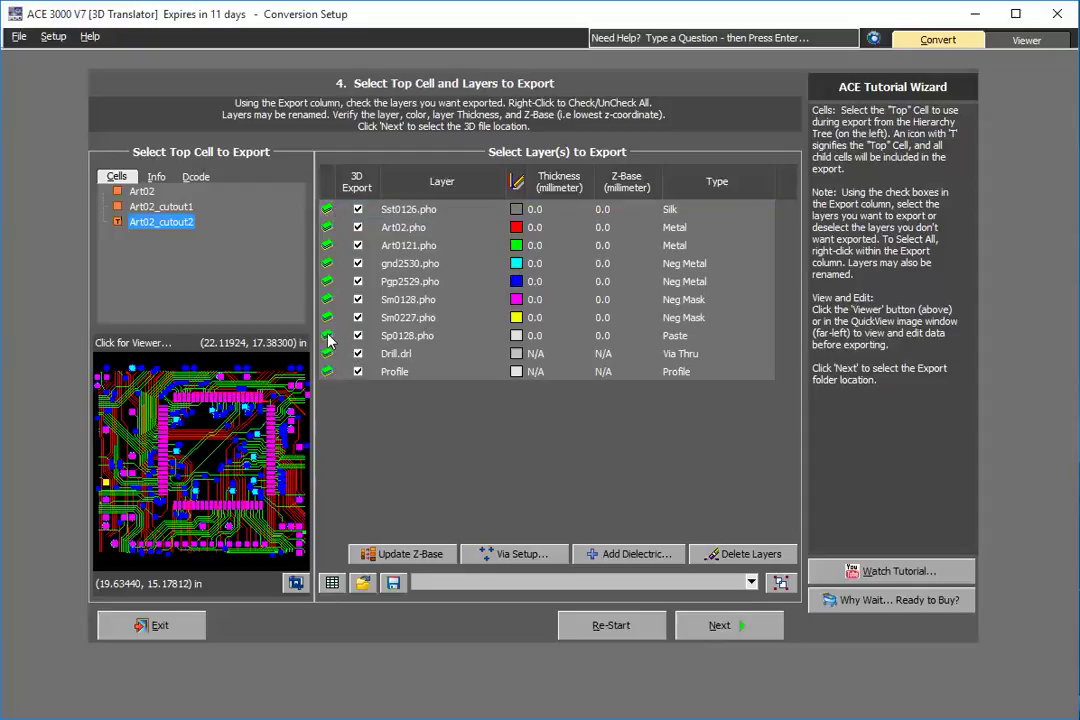
{"action": "left_click_drag", "start_coordinate": [330, 340], "coordinate": [326, 209]}
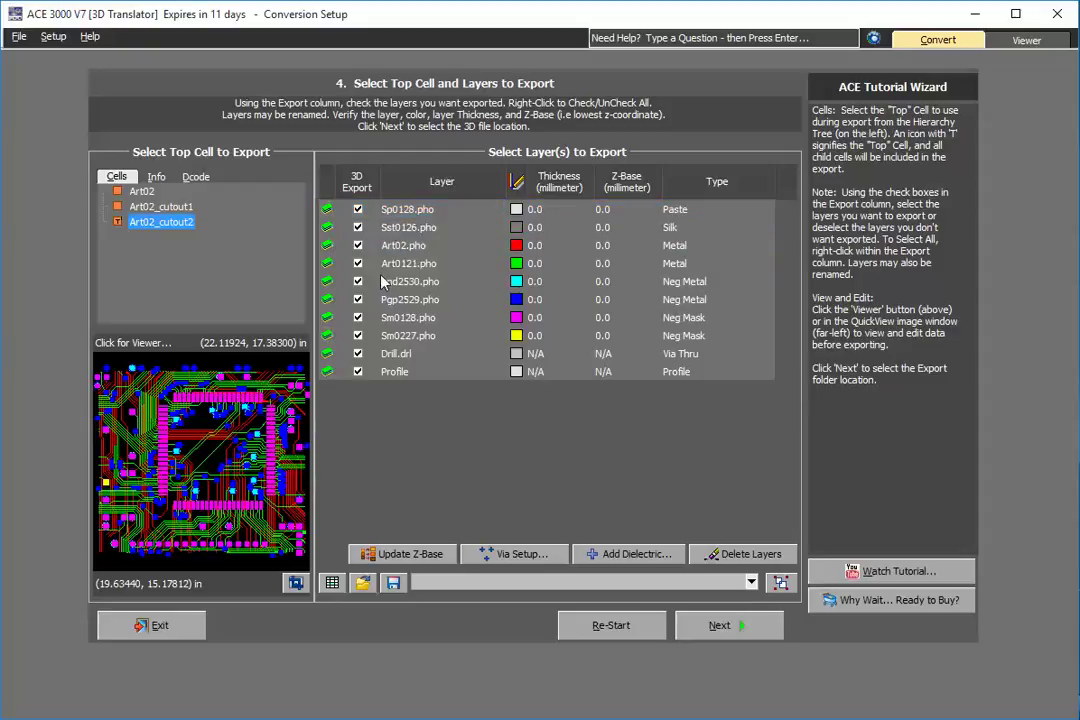
Place Sm0128.pho and Art0121.pho directly below Sst0126.pho in the stack, and Art02.pho between Pgp2529.pho and Sm0227.pho.
{"action": "left_click_drag", "start_coordinate": [330, 317], "coordinate": [330, 264]}
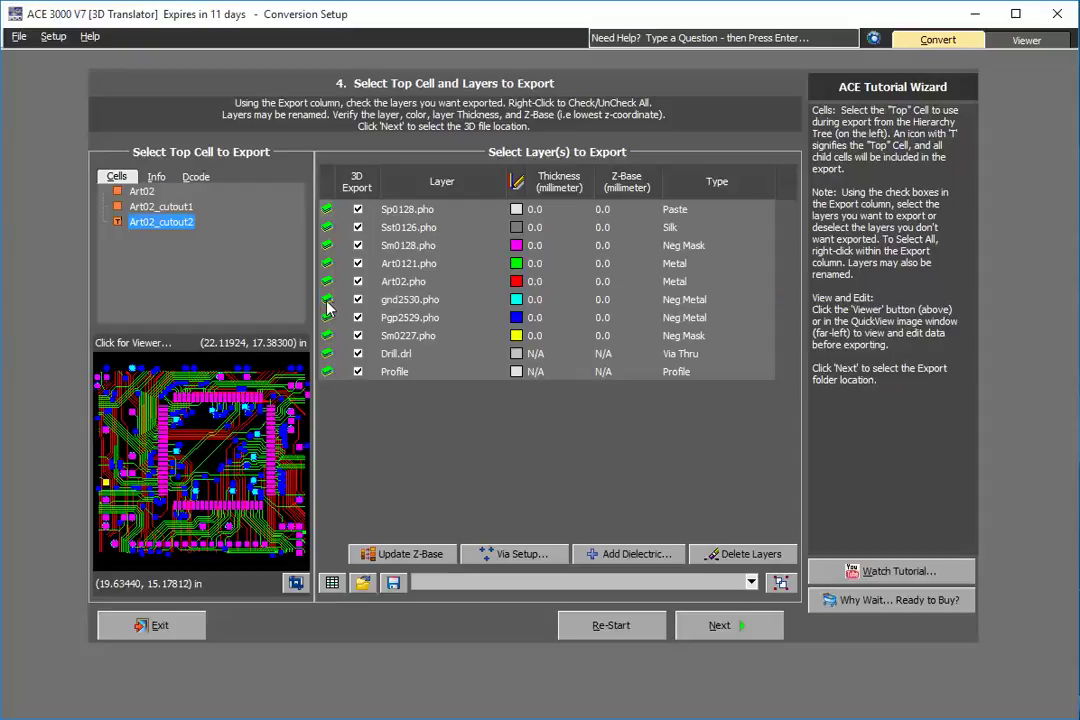
{"action": "left_click", "coordinate": [331, 299]}
{"action": "mouse_move", "coordinate": [331, 299]}
{"action": "left_mouse_down"}
{"action": "mouse_move", "coordinate": [330, 284]}
{"action": "mouse_move", "coordinate": [330, 306]}
{"action": "mouse_move", "coordinate": [336, 297]}
{"action": "left_mouse_up"}
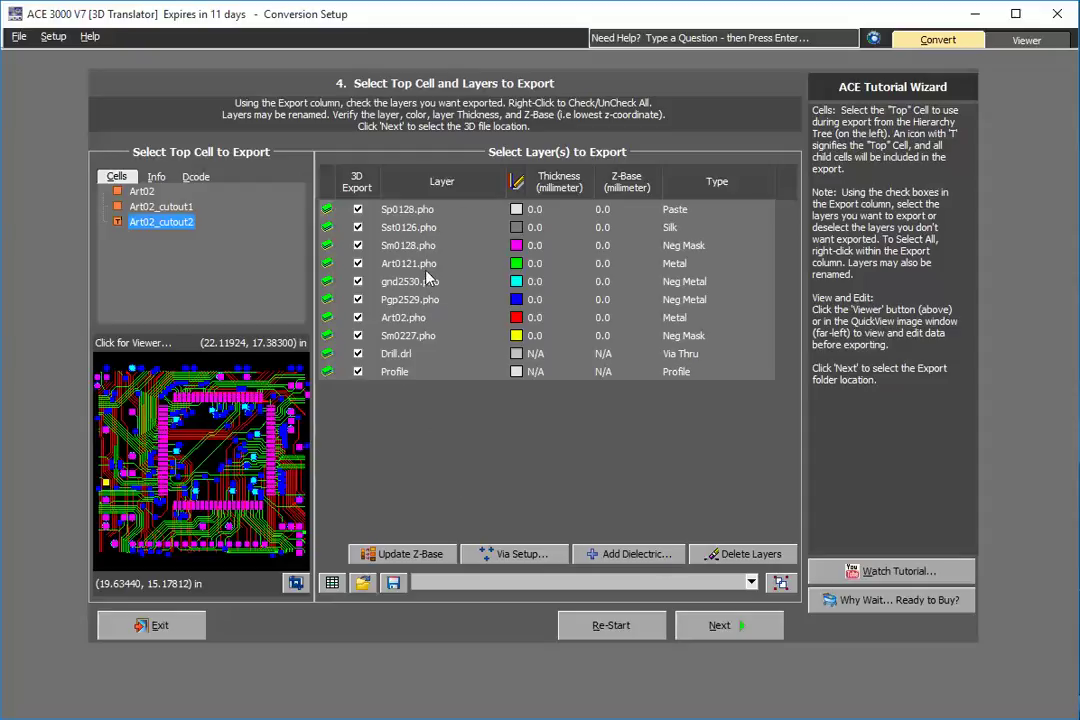
Add a dark green dielectric layer 0.1 mm thick and place it between Art0121.pho and gnd2530.pho in the stack.
{"action": "left_click", "coordinate": [606, 555]}
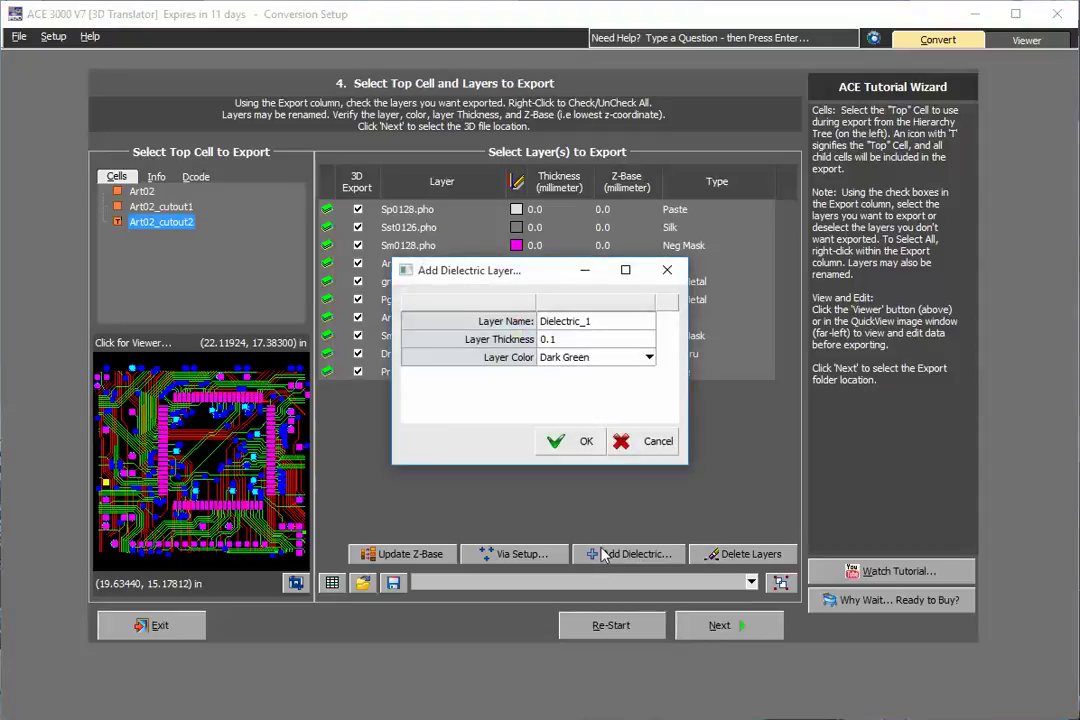
{"action": "left_click", "coordinate": [578, 443]}
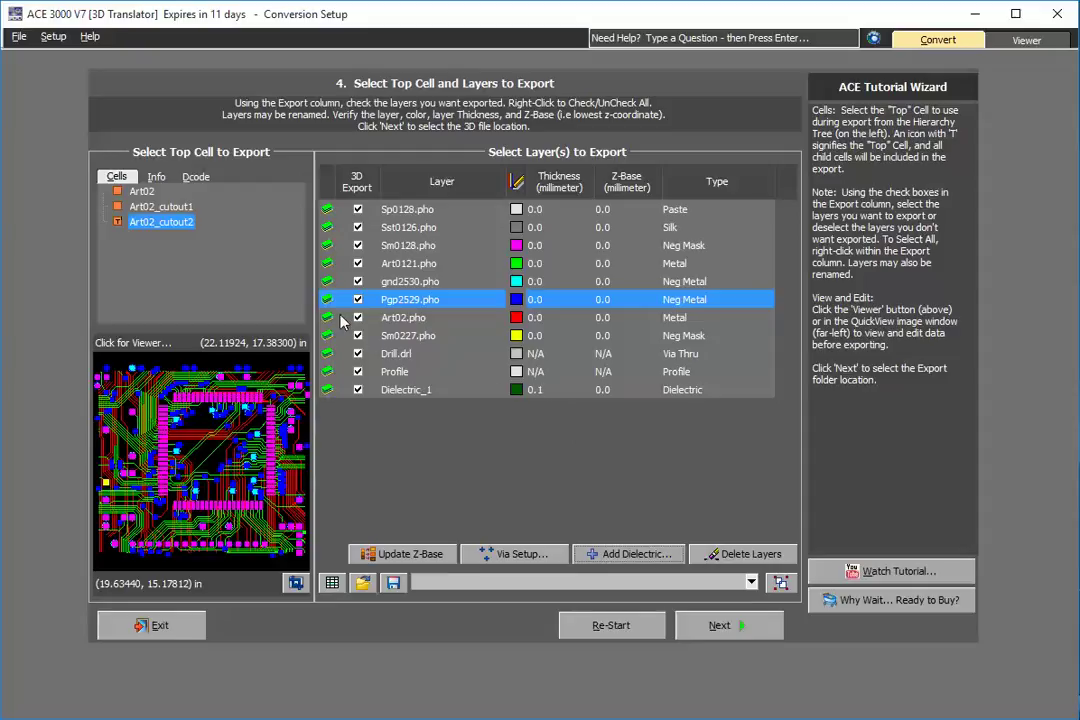
{"action": "left_click", "coordinate": [330, 389]}
{"action": "left_click", "coordinate": [329, 372]}
{"action": "left_click_drag", "start_coordinate": [329, 372], "coordinate": [330, 285]}
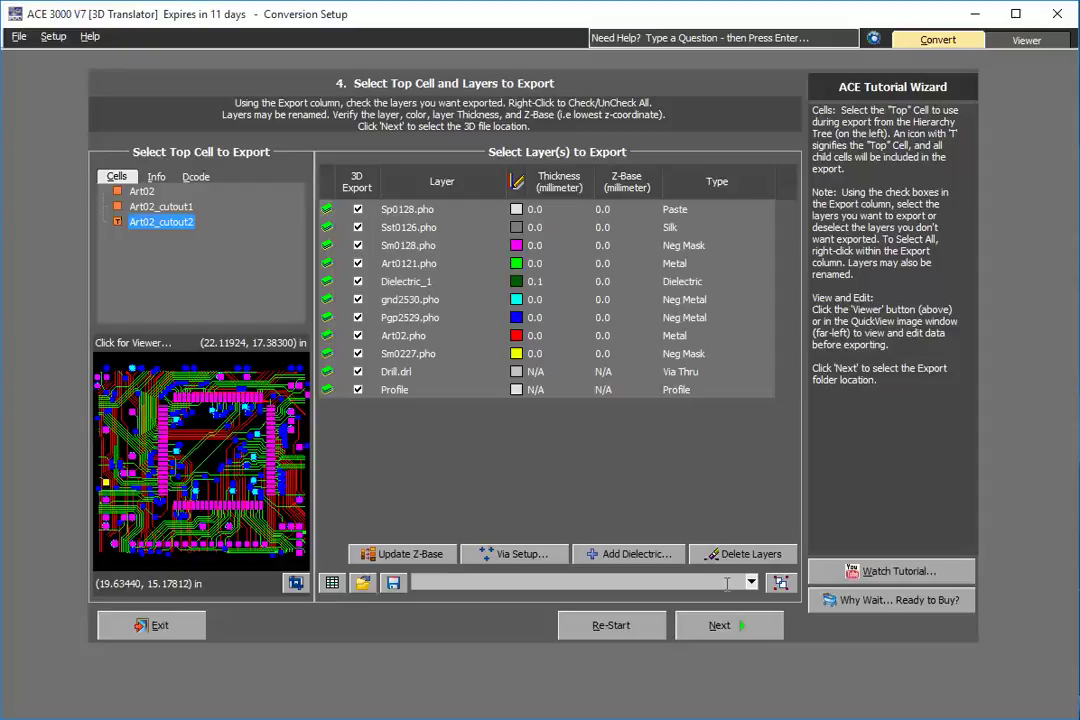
Add two more 0.1 mm dielectric layers, one between gnd2530.pho and Pgp2529.pho and the other between Pgp2529.pho and Art02.pho.
{"action": "left_click", "coordinate": [628, 553]}
{"action": "left_click", "coordinate": [577, 445]}
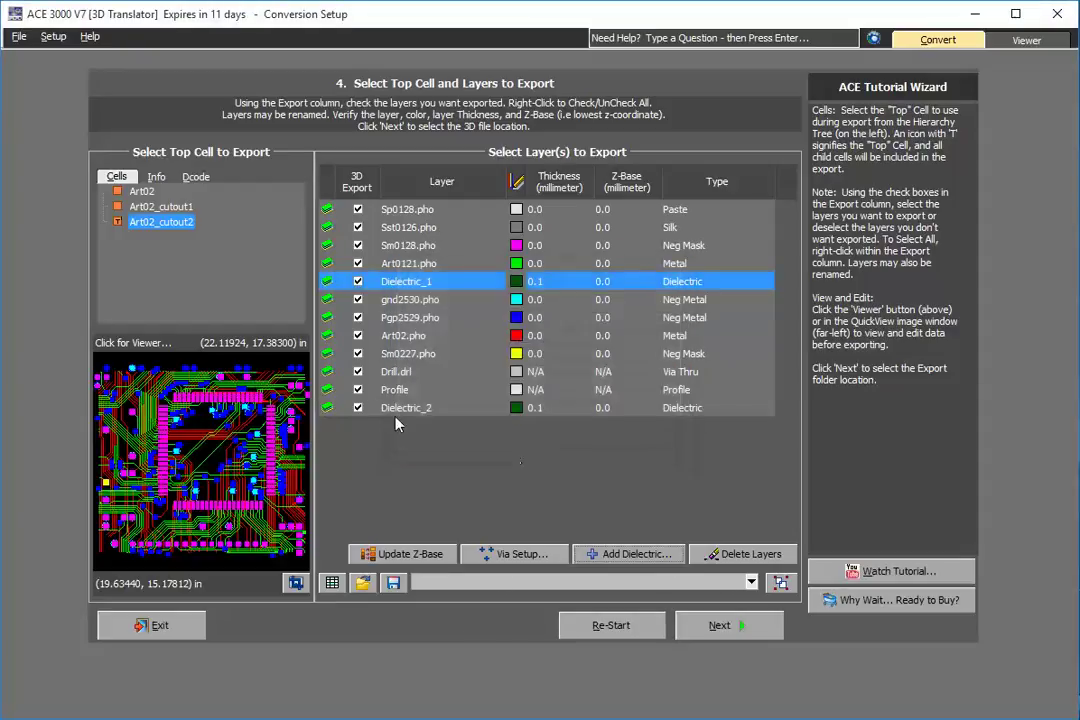
{"action": "left_click_drag", "start_coordinate": [325, 410], "coordinate": [359, 316]}
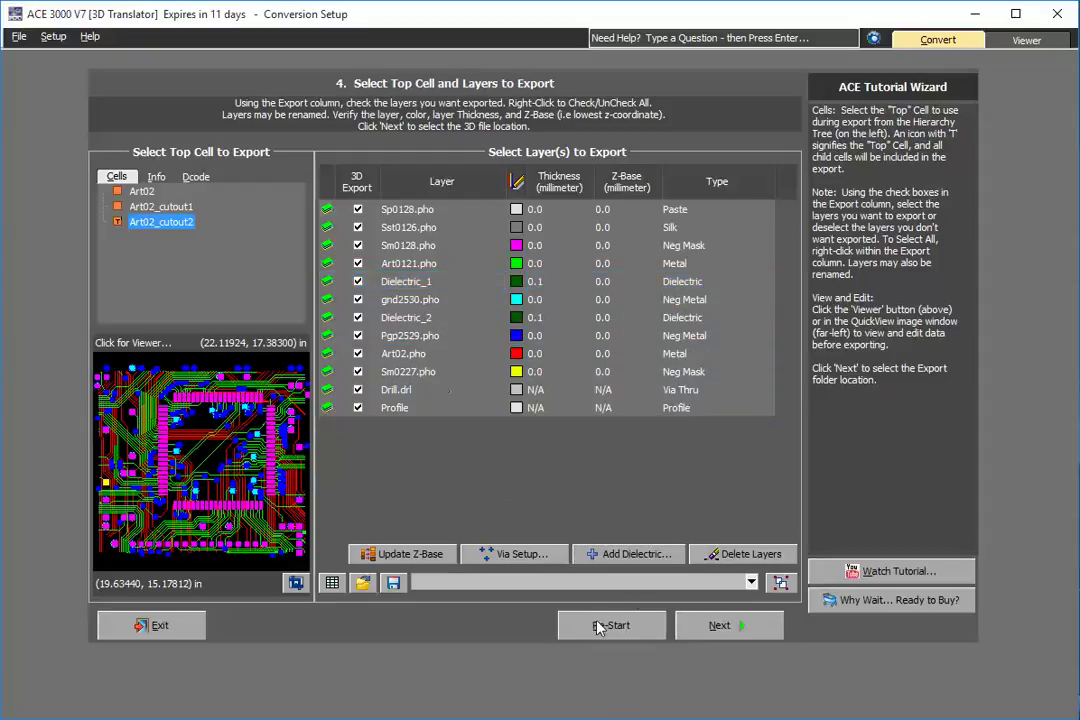
{"action": "left_click", "coordinate": [600, 554]}
{"action": "left_click", "coordinate": [565, 443]}
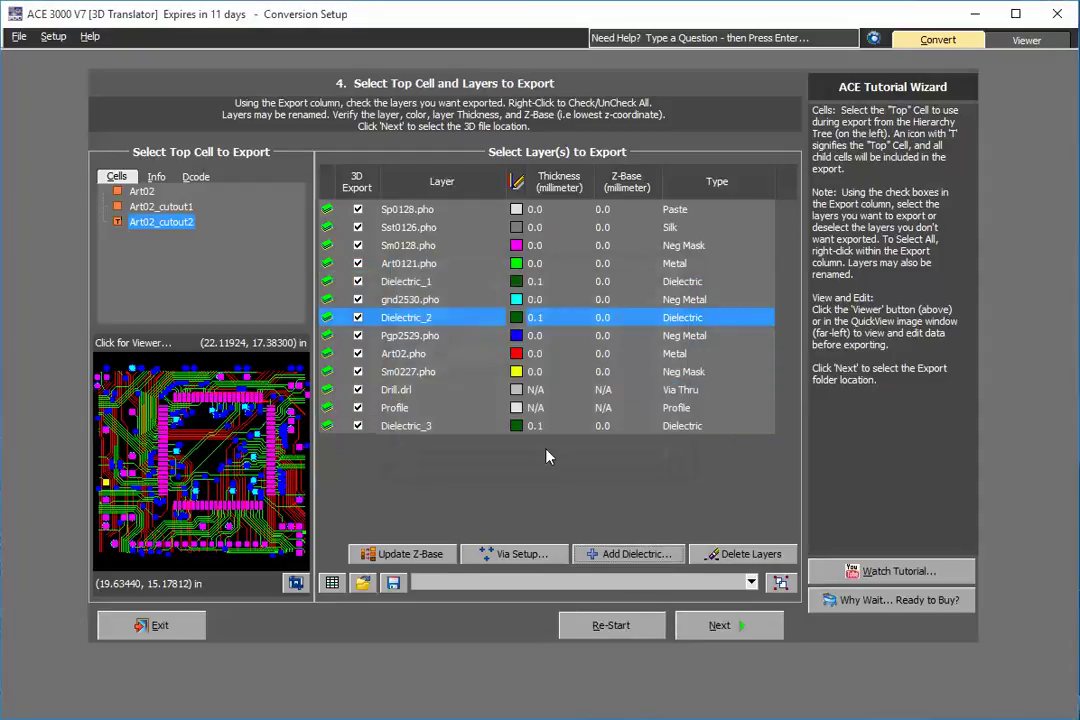
{"action": "left_click_drag", "start_coordinate": [329, 430], "coordinate": [333, 350]}
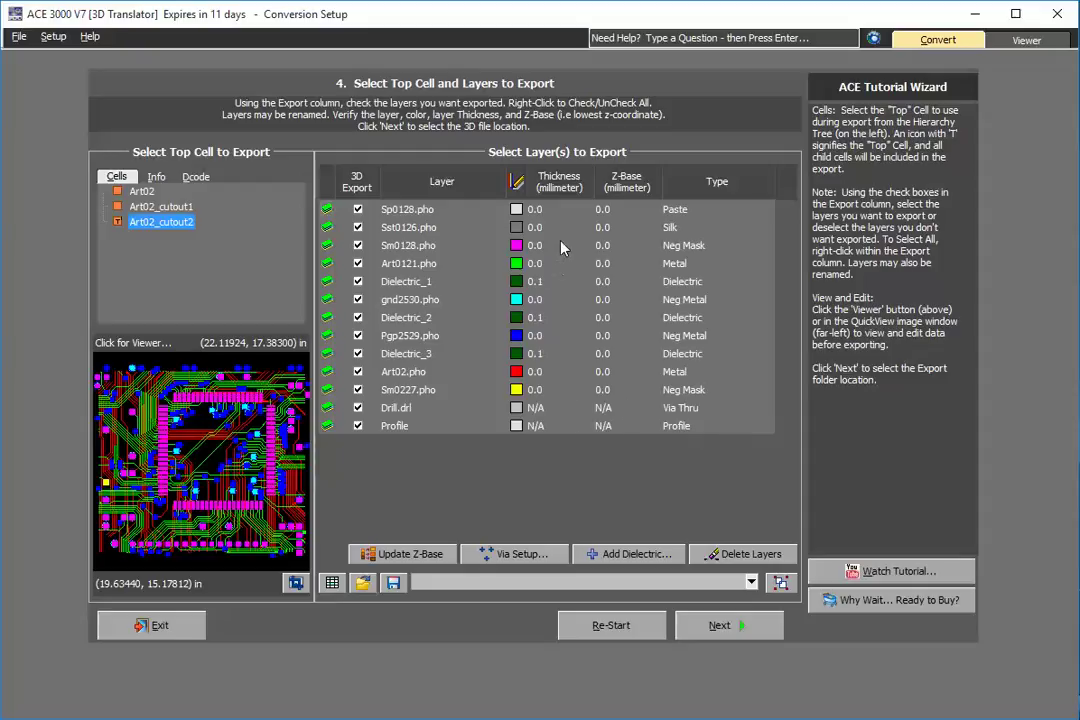
Set the thickness of Sp0128.pho, Sst0126.pho and Sm0128.pho to 0.01 mm each.
{"action": "left_click", "coordinate": [546, 209]}
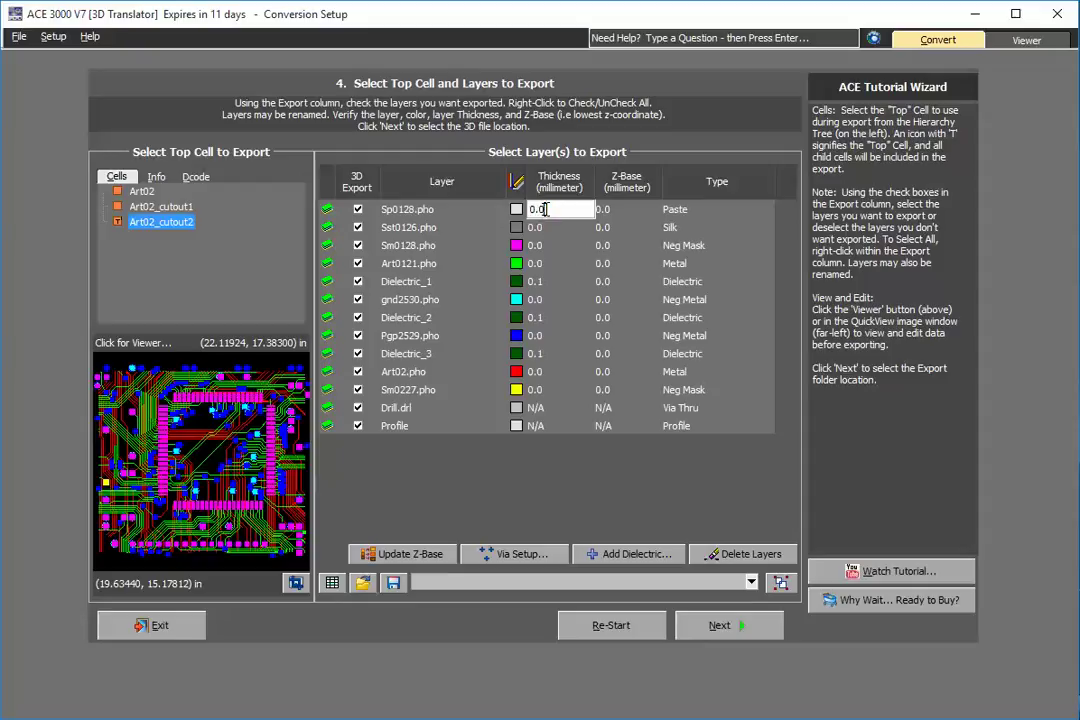
{"action": "left_click", "coordinate": [548, 229]}
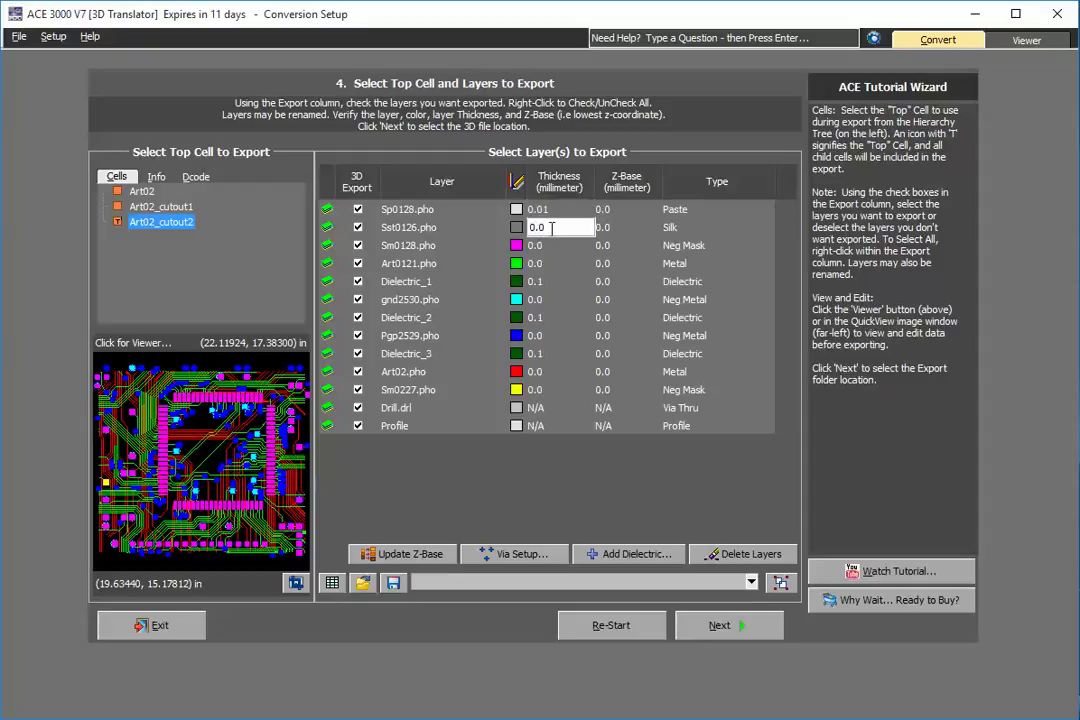
{"action": "left_click", "coordinate": [550, 246]}
{"action": "key", "text": "BackSpace"}
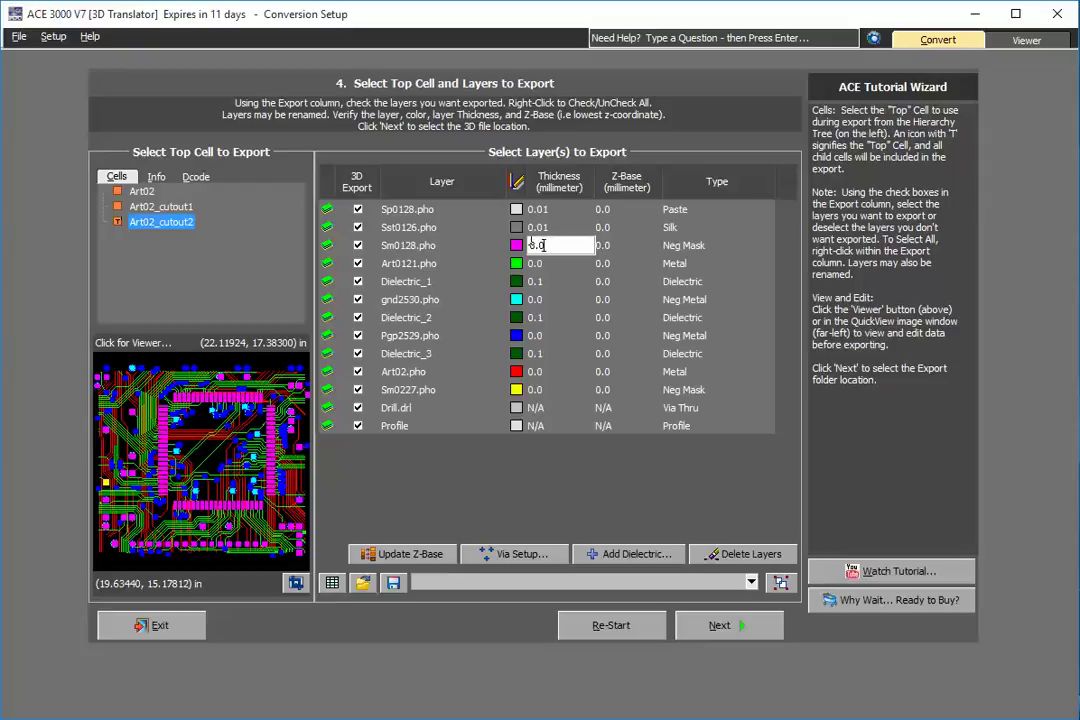
Set the thickness of Art0121.pho to 0.1 mm.
{"action": "left_click", "coordinate": [541, 264]}
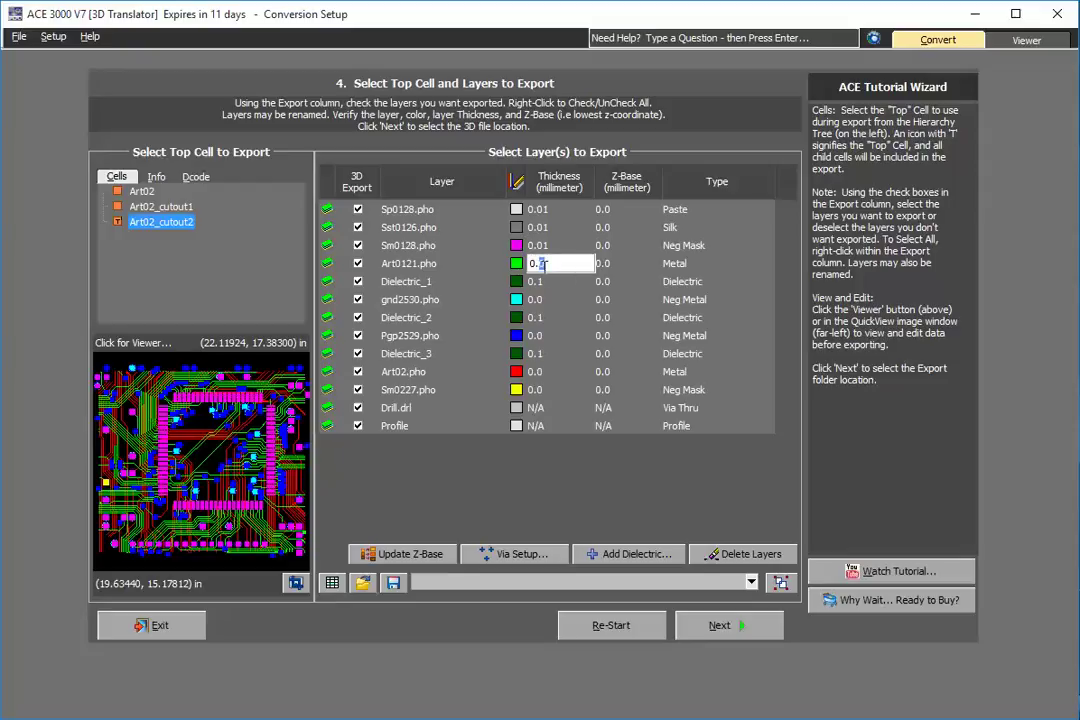
{"action": "type", "text": "0.1"}
{"action": "left_click", "coordinate": [548, 300]}
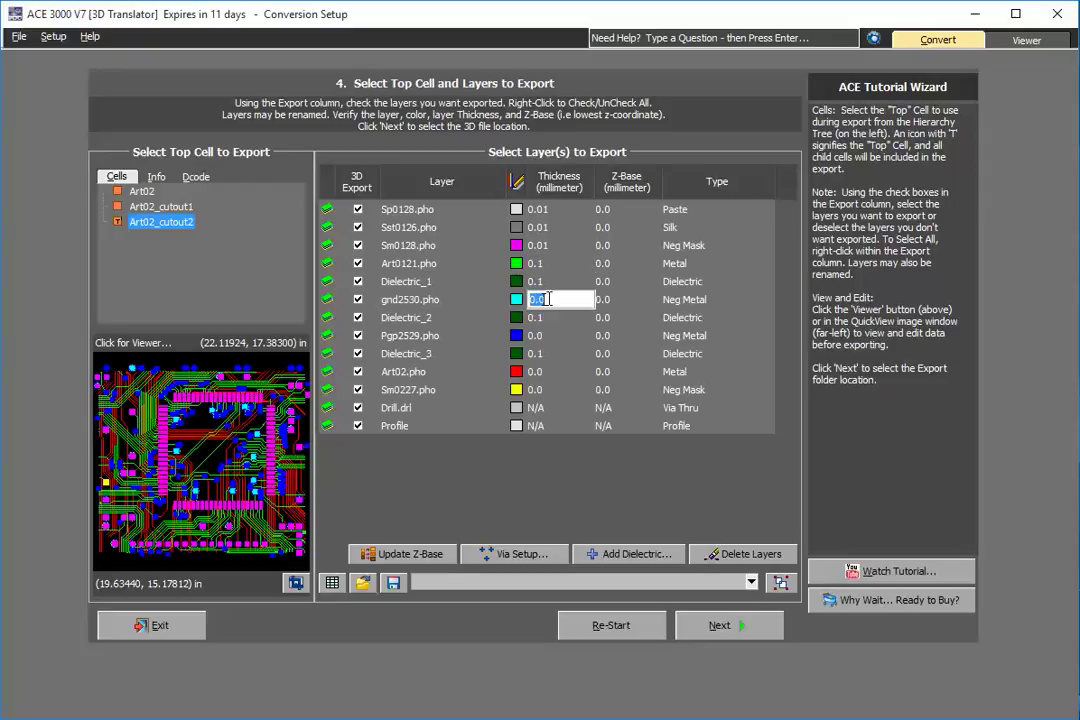
{"action": "type", "text": "0.0"}
Set the thickness of the metal layers Art0121.pho, gnd2530.pho, Pgp2529.pho and Art02.pho to 0.05 mm each.
{"action": "left_click", "coordinate": [541, 264]}
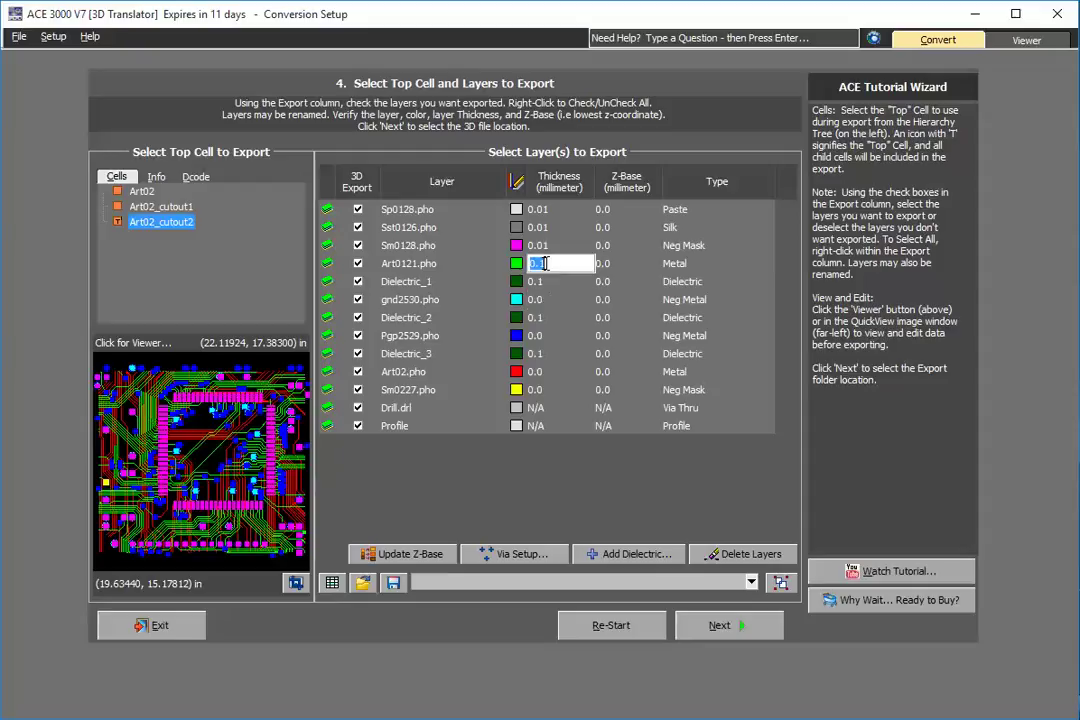
{"action": "left_click", "coordinate": [540, 264]}
{"action": "left_click", "coordinate": [548, 299]}
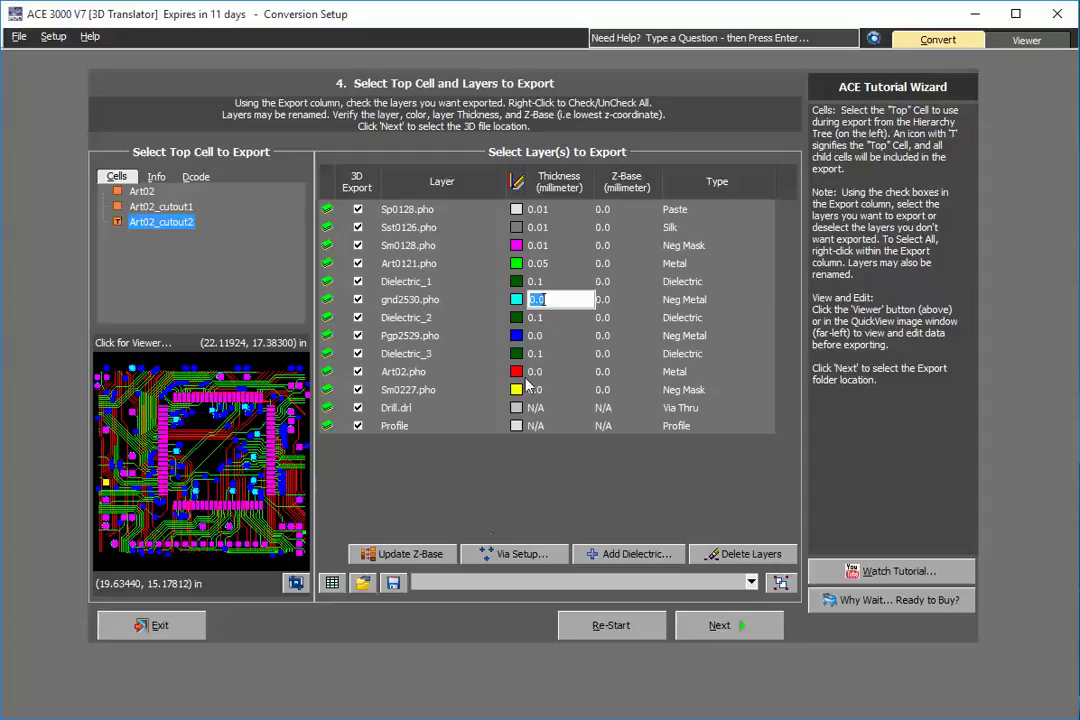
{"action": "left_click", "coordinate": [546, 300]}
{"action": "left_click", "coordinate": [550, 337]}
{"action": "left_click", "coordinate": [548, 335]}
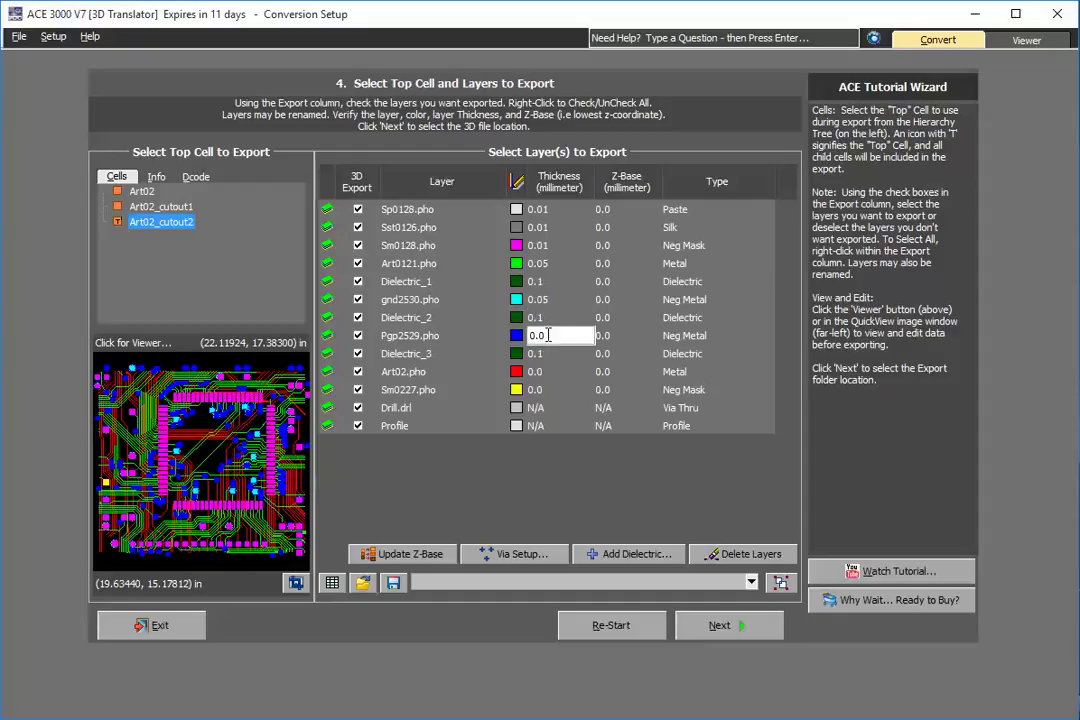
{"action": "left_click", "coordinate": [542, 372]}
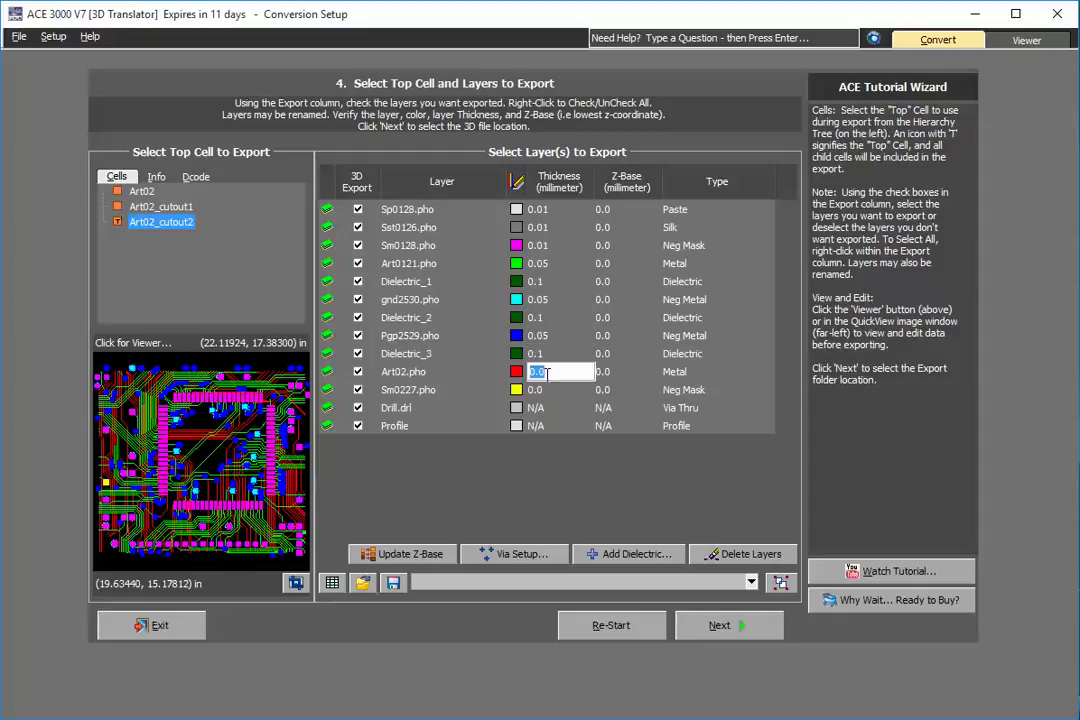
{"action": "type", "text": "5"}
{"action": "key", "text": "Return"}
Set the thickness of Sm0227.pho to 0.01 mm.
{"action": "left_click", "coordinate": [545, 392]}
{"action": "left_click", "coordinate": [546, 390]}
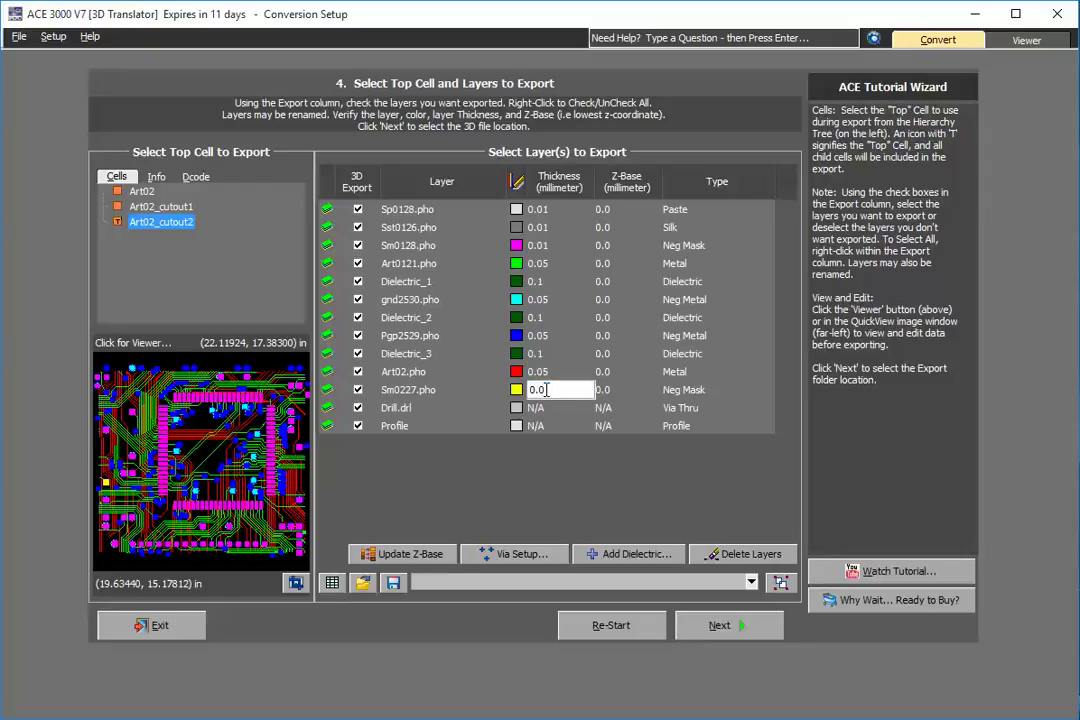
{"action": "type", "text": "1"}
{"action": "key", "text": "Return"}
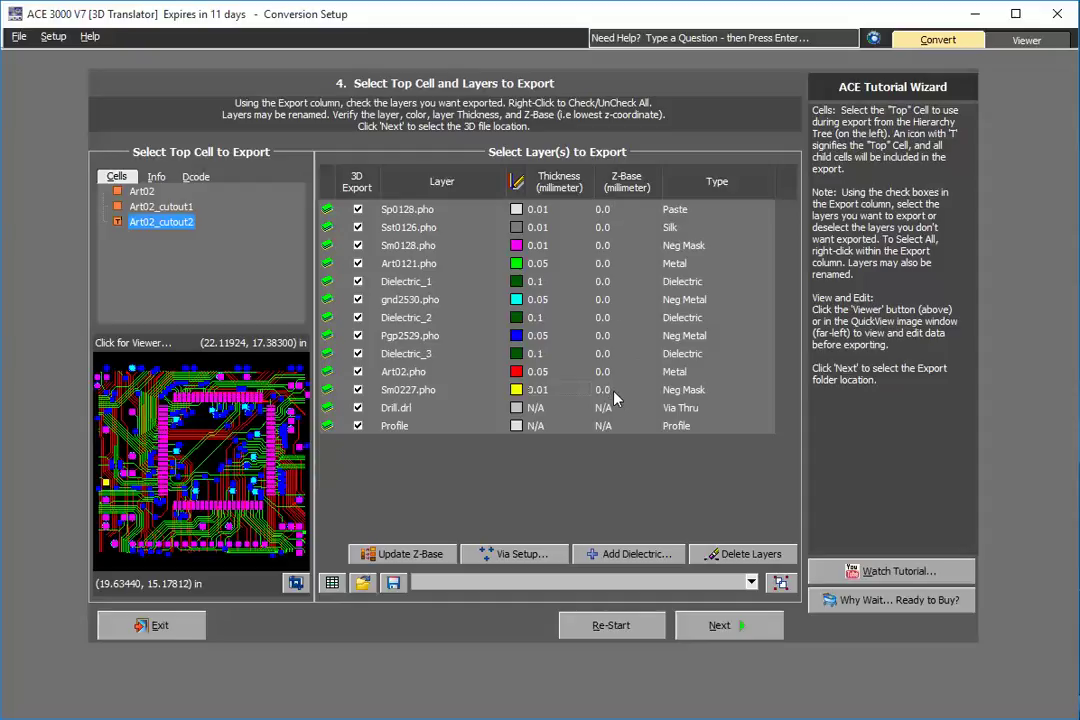
Update the Z-base of all layers from the bottom up with Z origin 0 and spacing 0 between layers.
{"action": "left_click", "coordinate": [419, 558]}
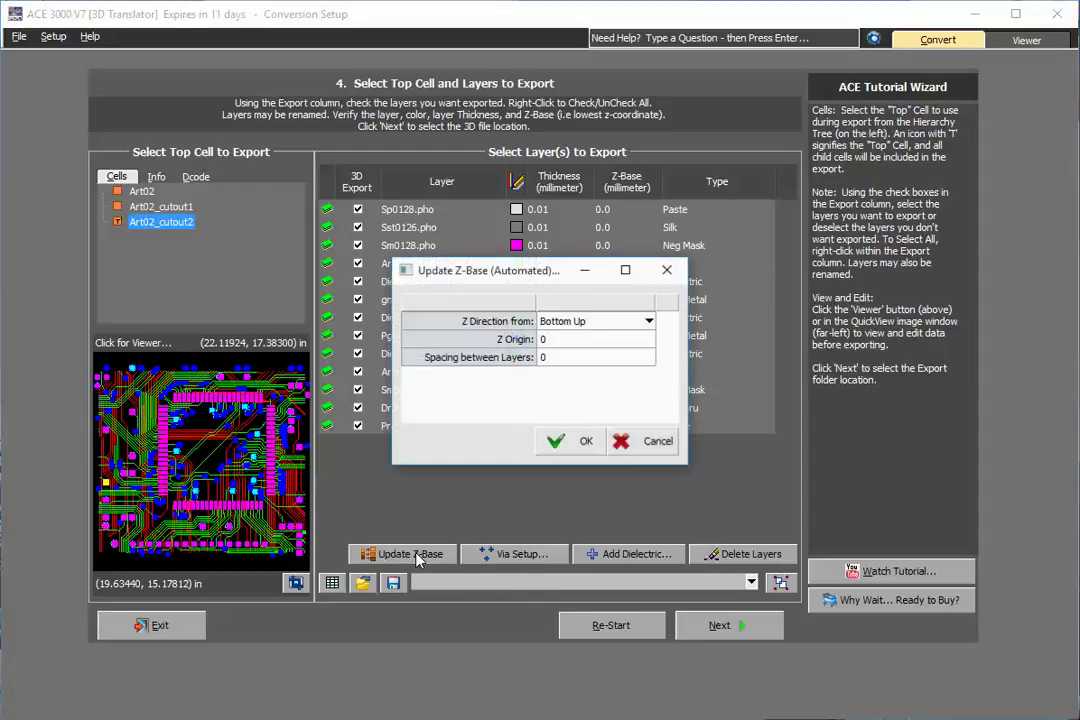
{"action": "left_click", "coordinate": [566, 446]}
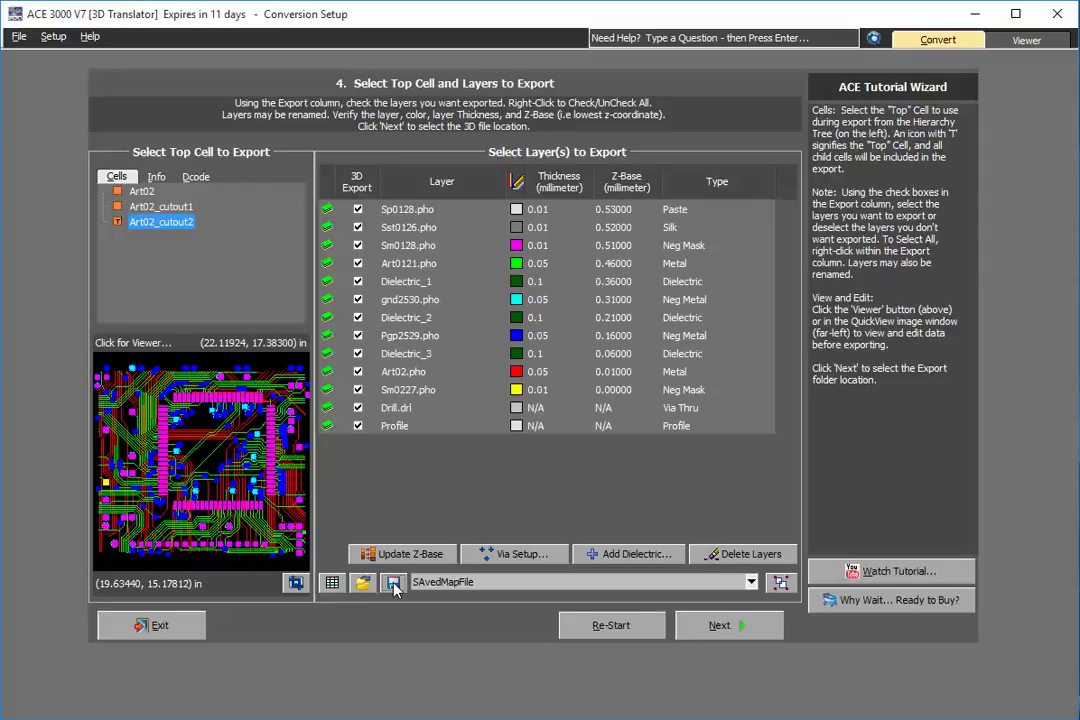
Export the selected cell as a STEP file named stepPCB in the C: drive's Support folder.
{"action": "left_click", "coordinate": [745, 628]}
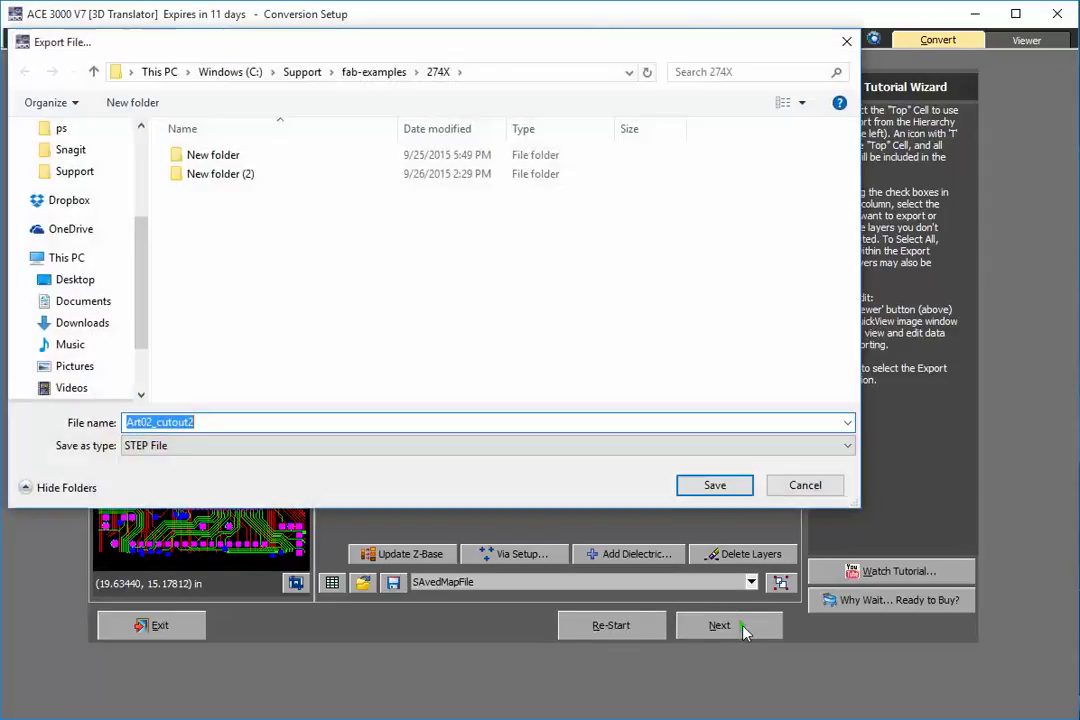
{"action": "left_click", "coordinate": [302, 74]}
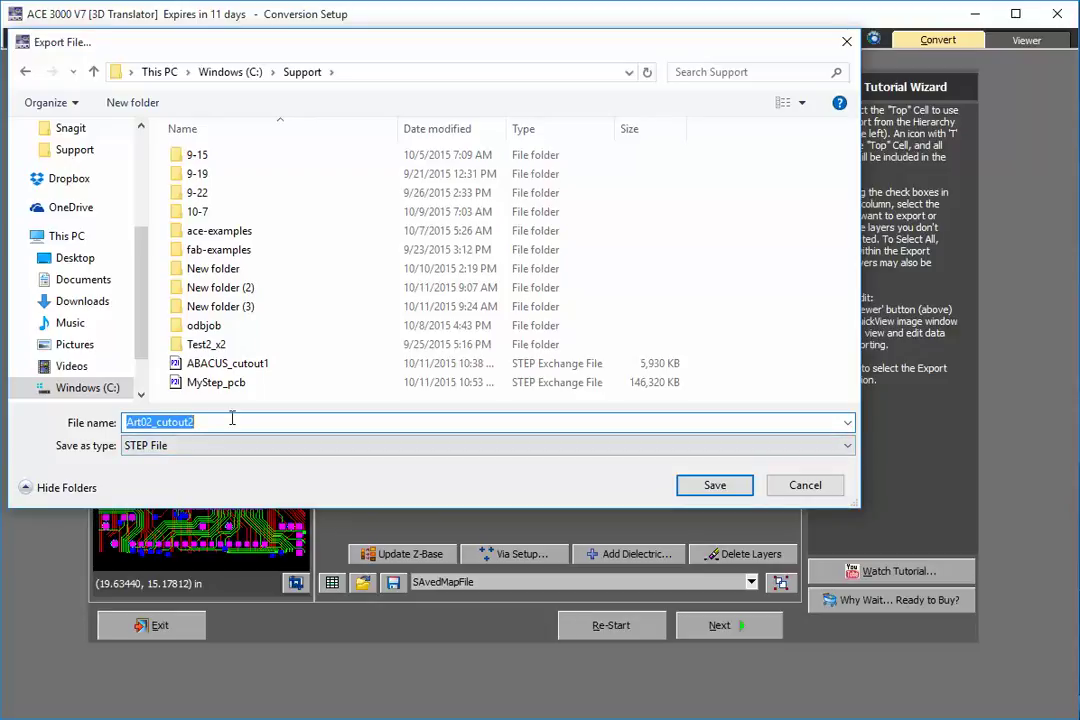
{"action": "type", "text": "stepPCB"}
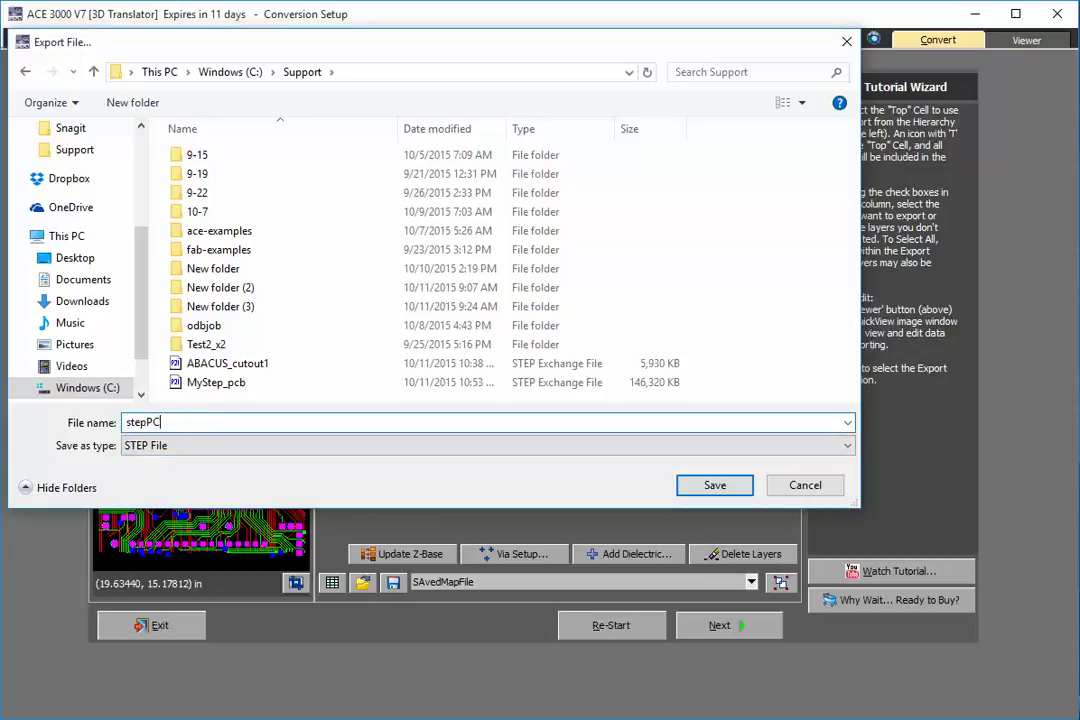
{"action": "left_click", "coordinate": [712, 486]}
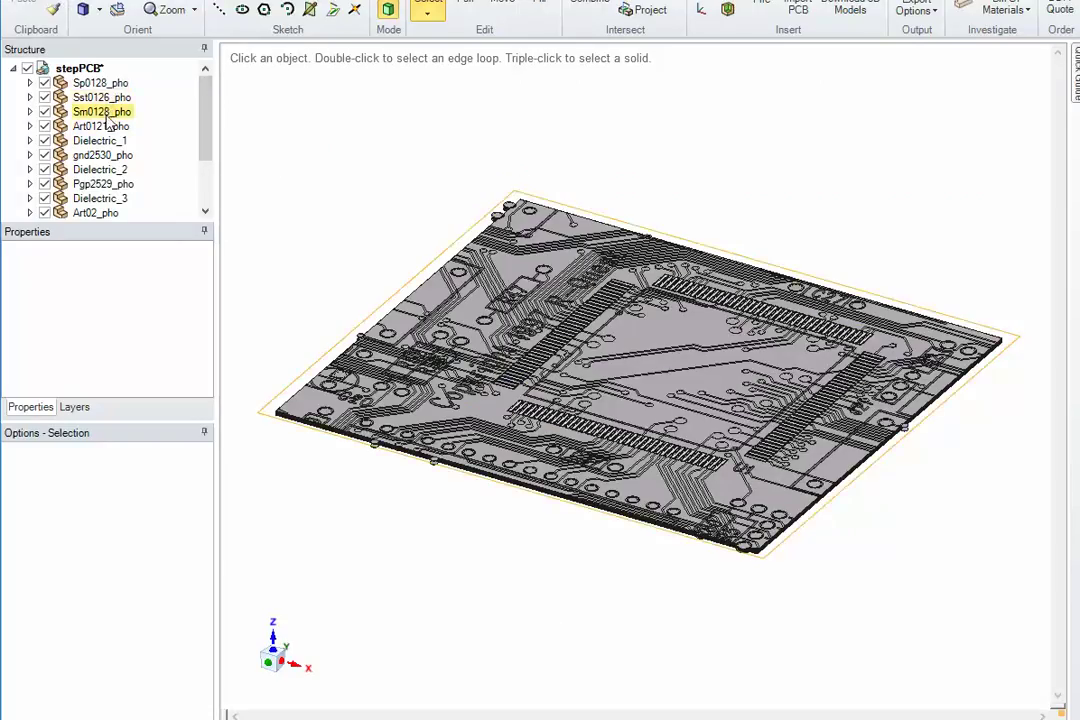
In the opened stepPCB model, hide the components from Sst0126_pho through Art02_pho, including the three dielectrics.
{"action": "left_click", "coordinate": [44, 97]}
{"action": "left_click", "coordinate": [44, 112]}
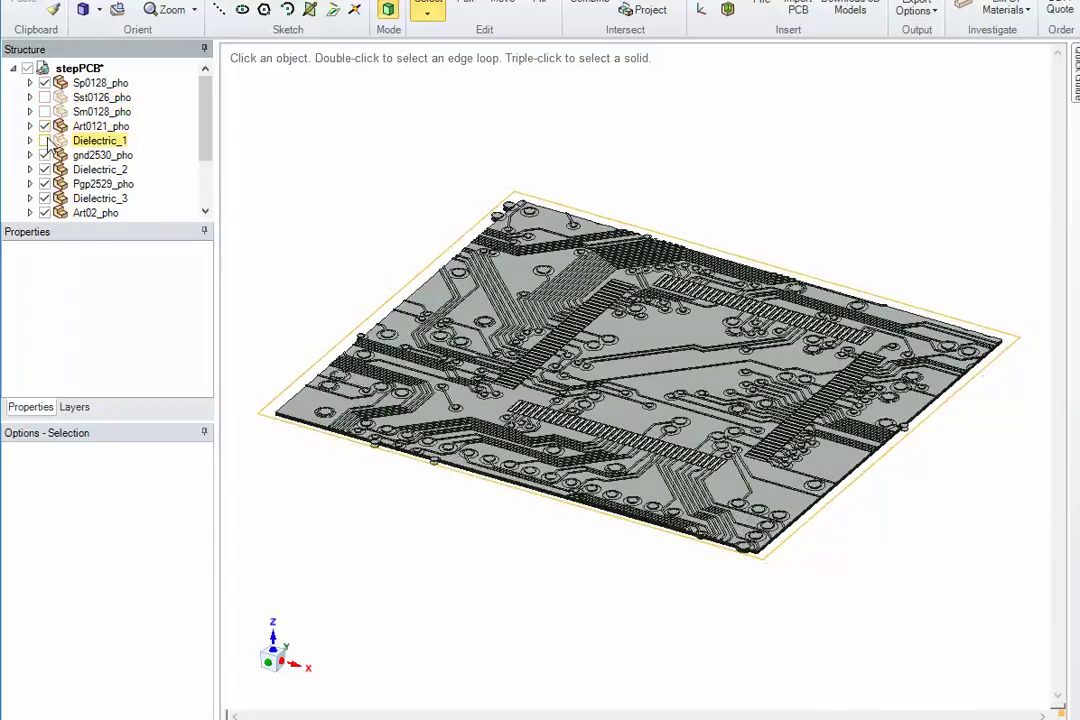
{"action": "left_click", "coordinate": [44, 155]}
{"action": "left_click", "coordinate": [44, 126]}
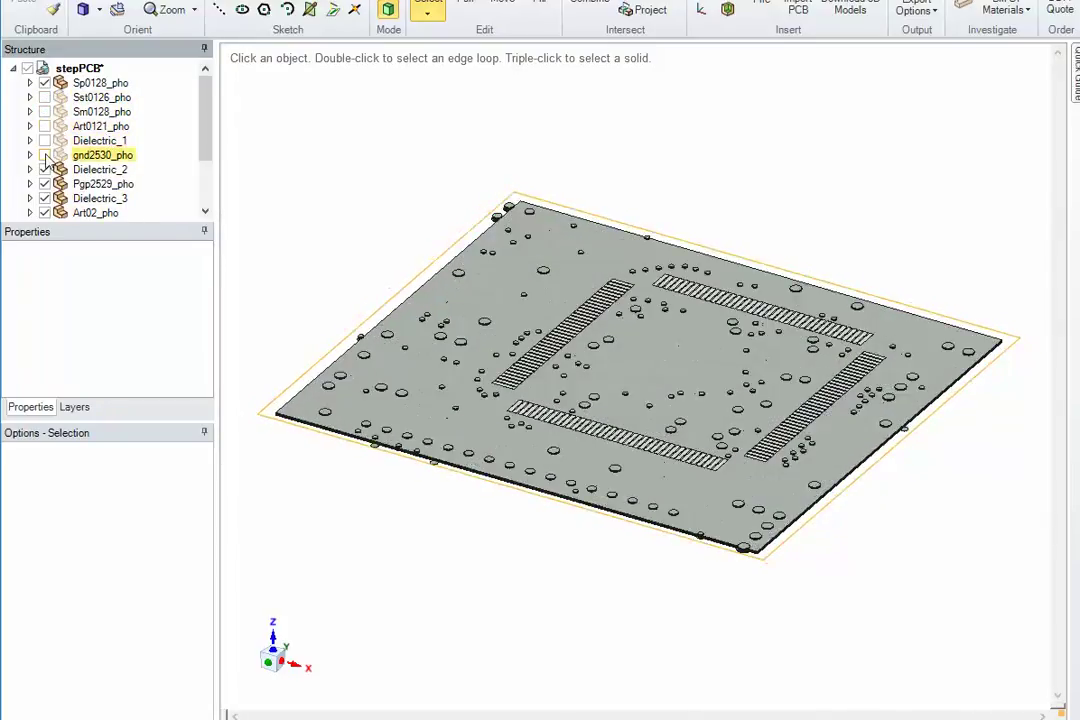
{"action": "left_click", "coordinate": [44, 140]}
{"action": "left_click", "coordinate": [44, 169]}
{"action": "left_click", "coordinate": [44, 184]}
{"action": "left_click", "coordinate": [44, 198]}
{"action": "left_click", "coordinate": [44, 213]}
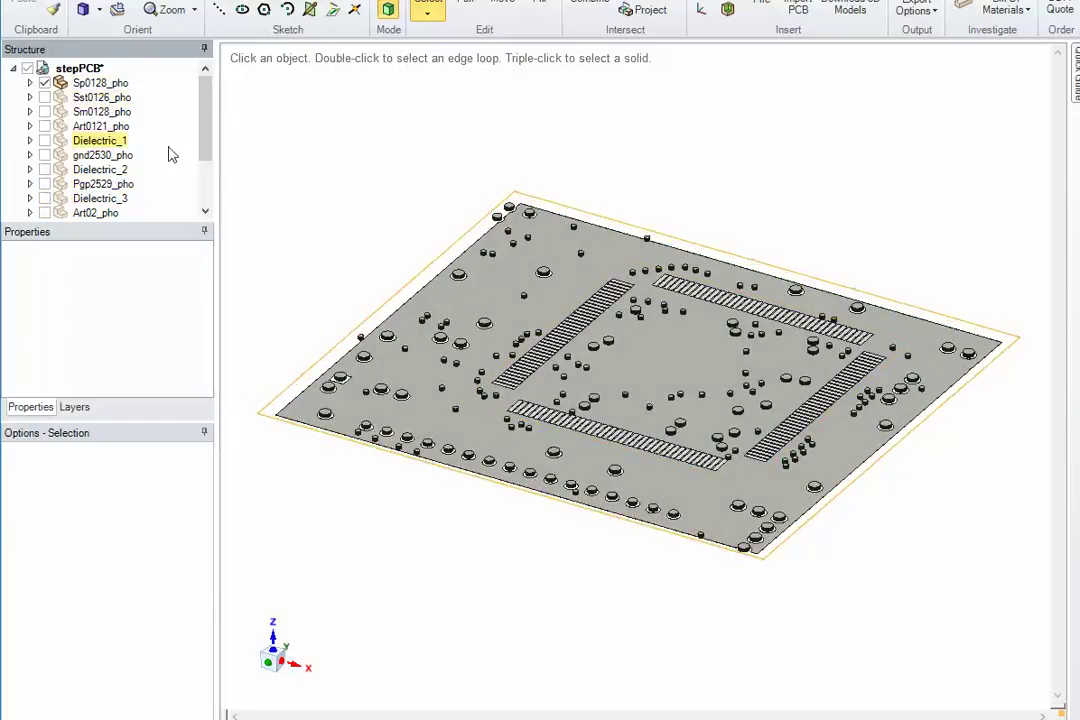
Hide Sm0227_pho and the three dielectric via components, and examine the isolated paste pads of Sp0128_pho.
{"action": "scroll", "coordinate": [169, 158], "scroll_direction": "down", "scroll_amount": 2}
{"action": "left_click", "coordinate": [44, 155]}
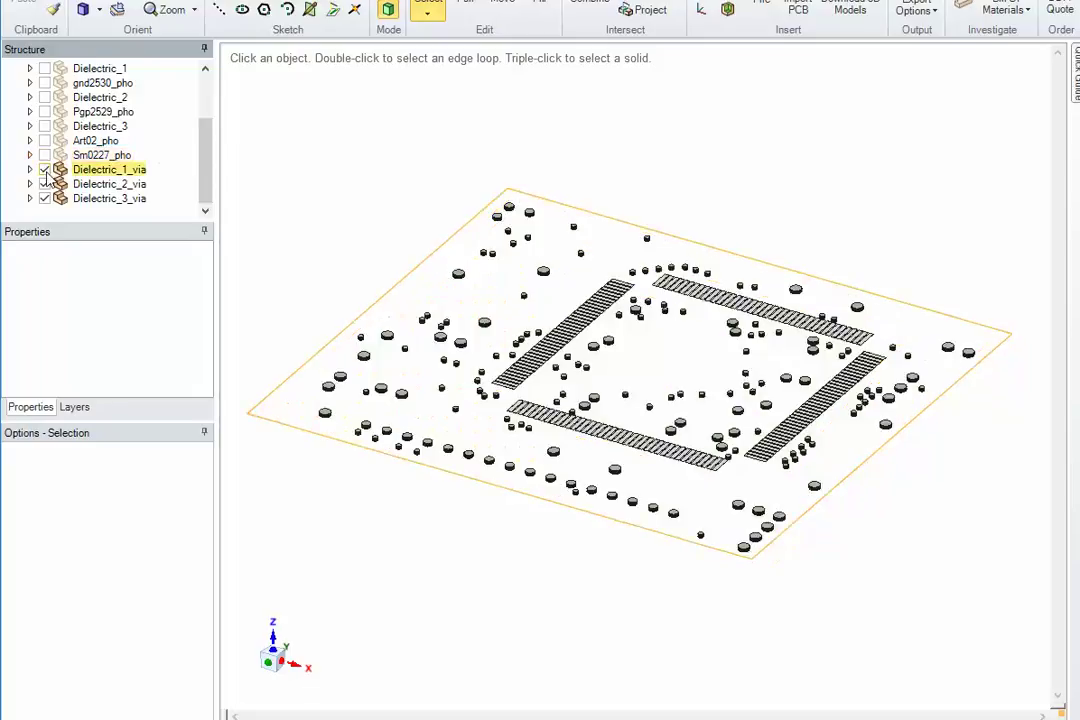
{"action": "left_click", "coordinate": [44, 169]}
{"action": "left_click", "coordinate": [44, 198]}
{"action": "left_click", "coordinate": [44, 184]}
{"action": "scroll", "coordinate": [60, 170], "scroll_direction": "up", "scroll_amount": 3}
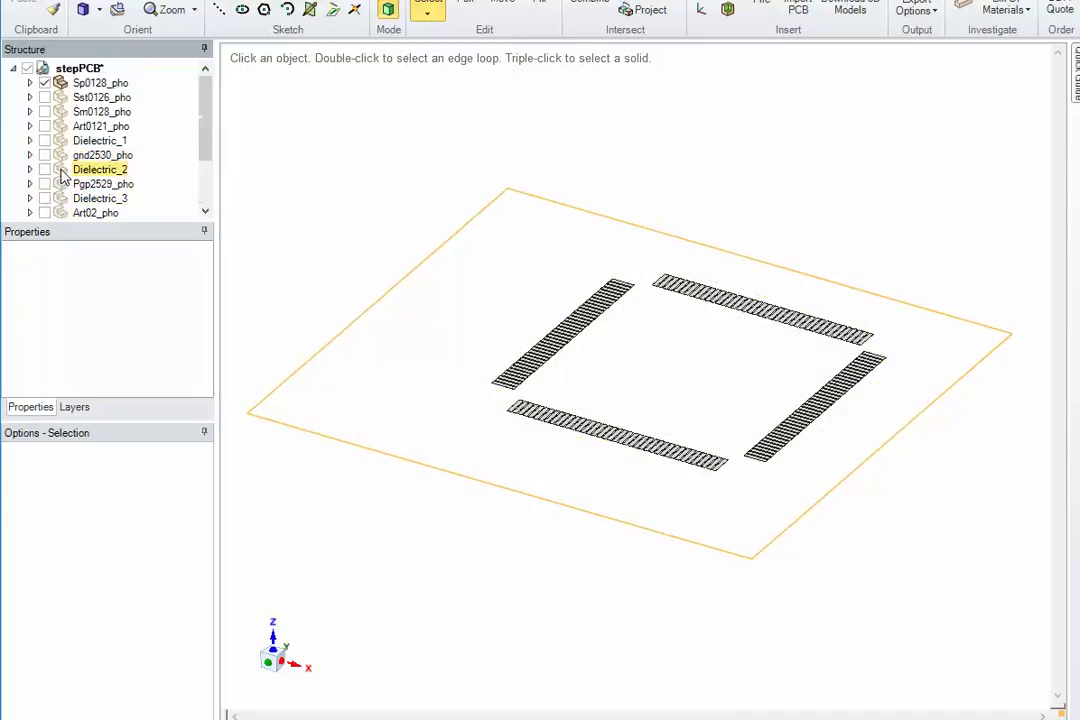
{"action": "scroll", "coordinate": [542, 390], "scroll_direction": "up", "scroll_amount": 10}
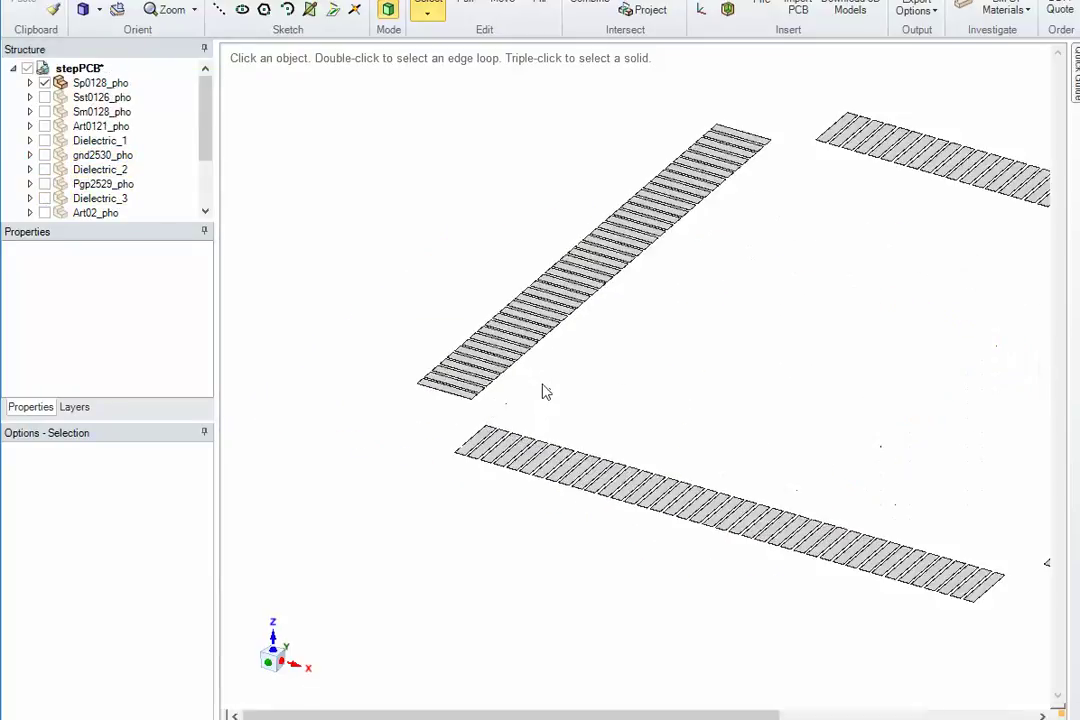
{"action": "mouse_move", "coordinate": [542, 390]}
{"action": "middle_mouse_down"}
{"action": "mouse_move", "coordinate": [533, 362]}
{"action": "mouse_move", "coordinate": [552, 304]}
{"action": "mouse_move", "coordinate": [624, 371]}
{"action": "mouse_move", "coordinate": [550, 376]}
{"action": "middle_mouse_up"}
{"action": "scroll", "coordinate": [424, 299], "scroll_direction": "down", "scroll_amount": 5}
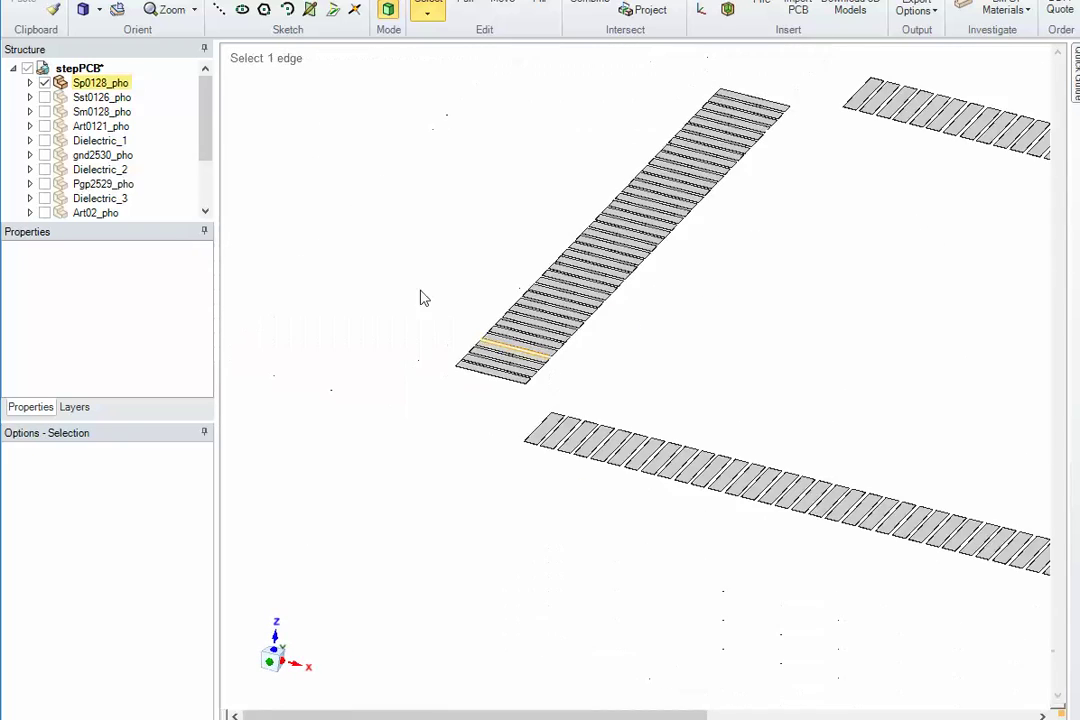
Hide Sp0128_pho and show only the silkscreen component Sst0126_pho to examine its markings.
{"action": "left_click", "coordinate": [44, 83]}
{"action": "left_click", "coordinate": [44, 97]}
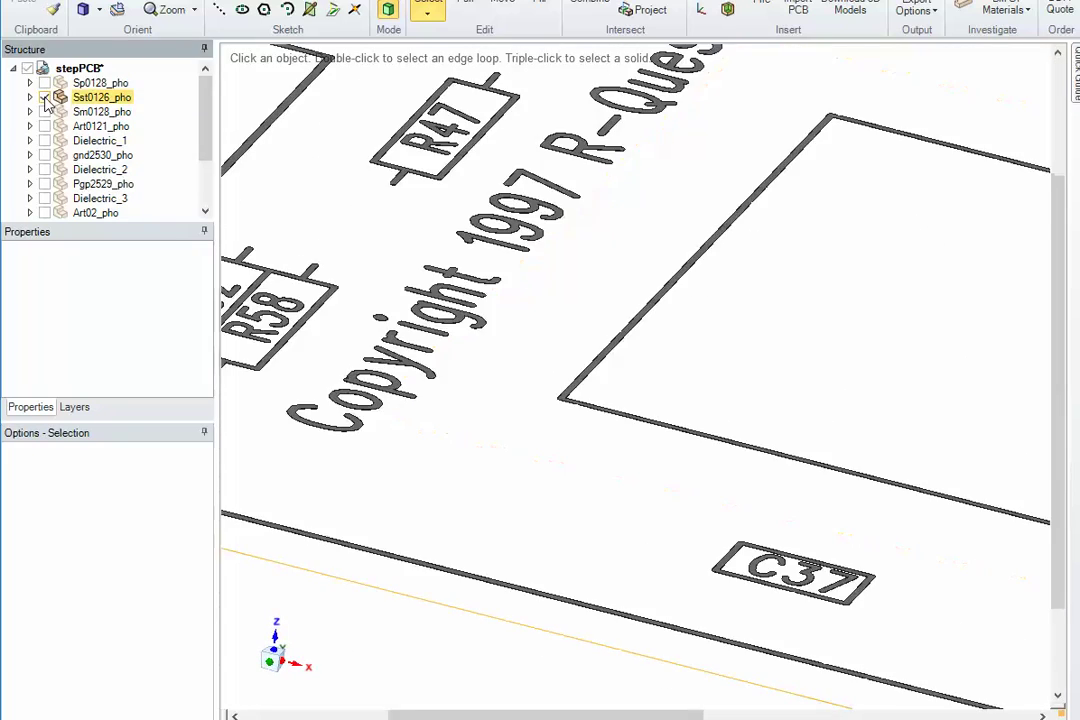
{"action": "scroll", "coordinate": [506, 311], "scroll_direction": "up", "scroll_amount": 5}
{"action": "scroll", "coordinate": [506, 311], "scroll_direction": "down", "scroll_amount": 5}
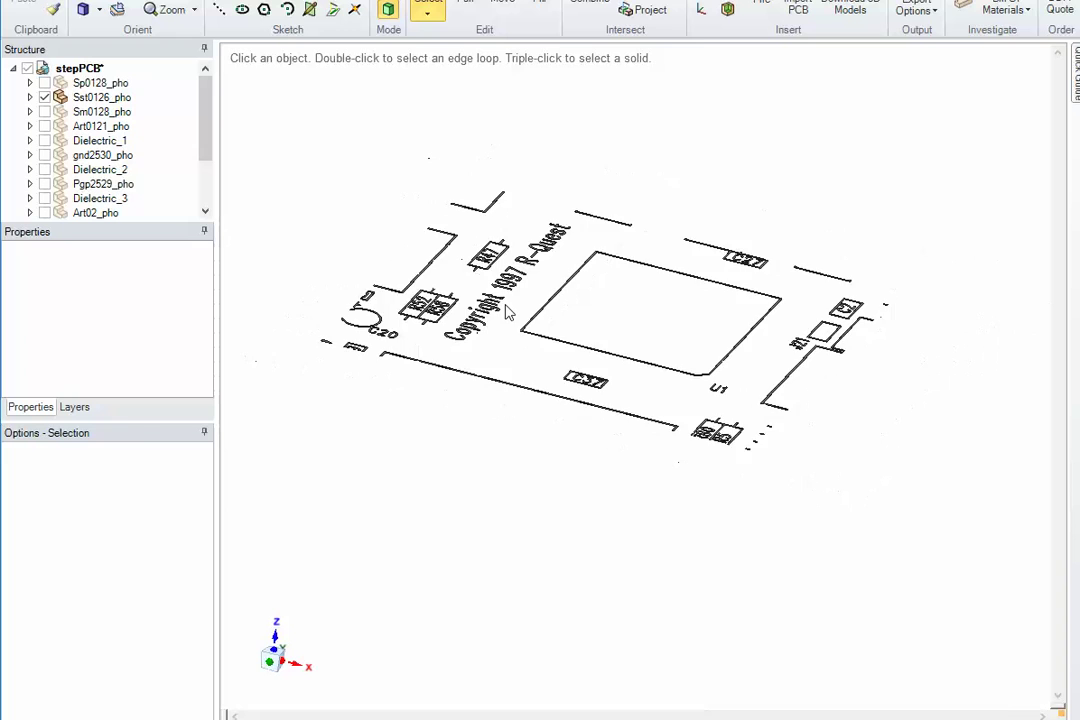
{"action": "scroll", "coordinate": [429, 234], "scroll_direction": "up", "scroll_amount": 2}
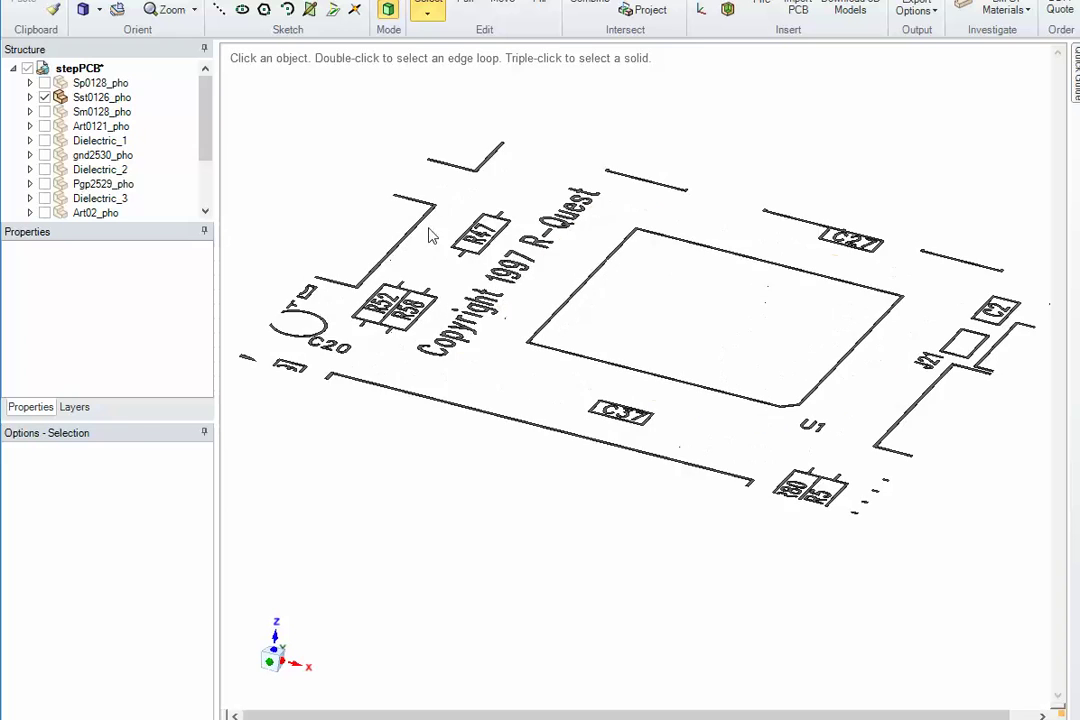
Hide Sst0126_pho and show only the solder mask component Sm0128_pho to examine its openings.
{"action": "left_click", "coordinate": [44, 97]}
{"action": "left_click", "coordinate": [44, 111]}
{"action": "scroll", "coordinate": [603, 296], "scroll_direction": "up", "scroll_amount": 4}
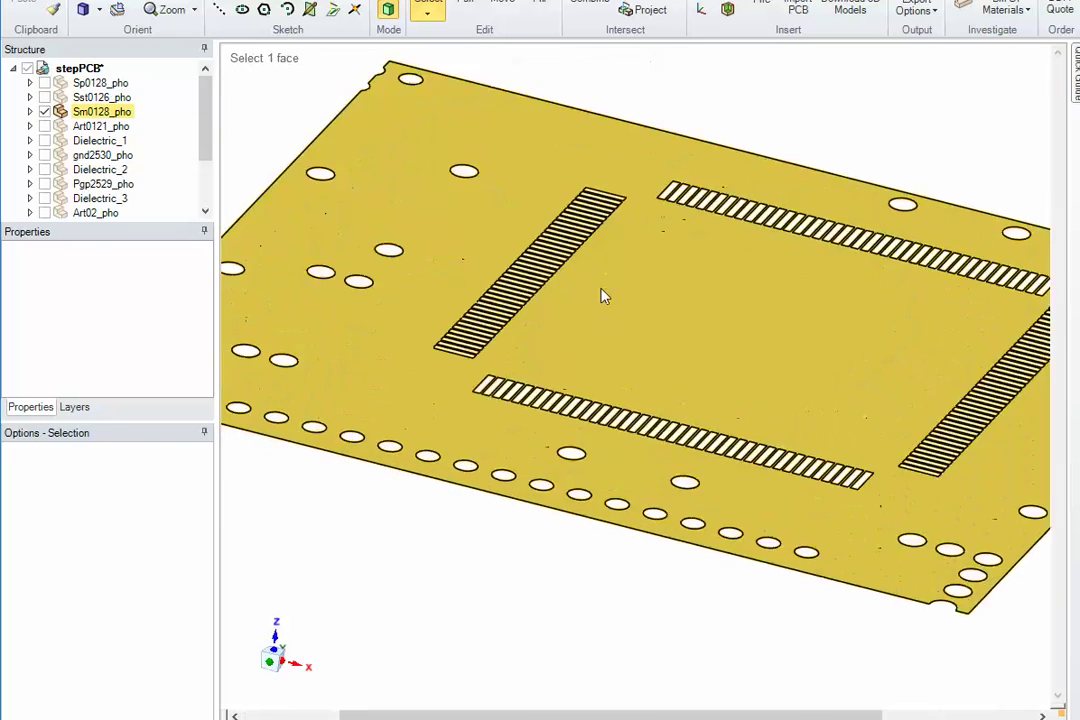
Examine the pad and hole openings of the isolated Sm0128_pho solder mask up close.
{"action": "scroll", "coordinate": [376, 284], "scroll_direction": "up", "scroll_amount": 5}
{"action": "scroll", "coordinate": [535, 370], "scroll_direction": "down", "scroll_amount": 3}
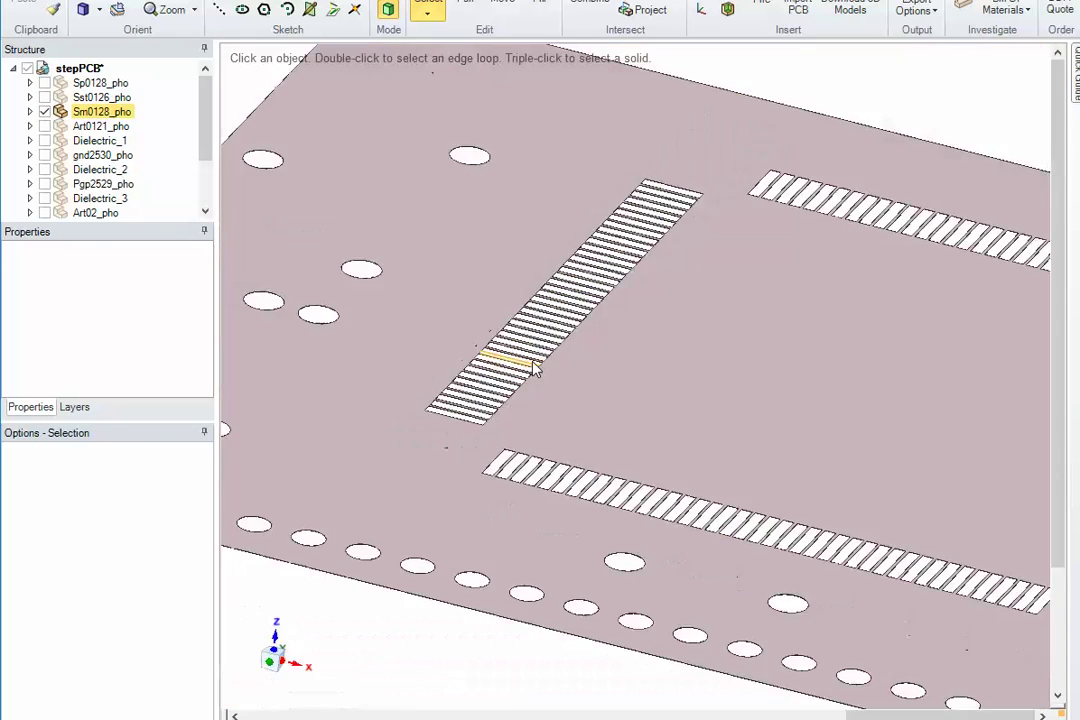
{"action": "left_click", "coordinate": [535, 370]}
{"action": "scroll", "coordinate": [540, 380], "scroll_direction": "down", "scroll_amount": 2}
{"action": "mouse_move", "coordinate": [550, 389]}
{"action": "middle_mouse_down"}
{"action": "mouse_move", "coordinate": [530, 467]}
{"action": "mouse_move", "coordinate": [590, 362]}
{"action": "mouse_move", "coordinate": [593, 254]}
{"action": "mouse_move", "coordinate": [658, 183]}
{"action": "mouse_move", "coordinate": [538, 306]}
{"action": "mouse_move", "coordinate": [542, 402]}
{"action": "mouse_move", "coordinate": [533, 396]}
{"action": "middle_mouse_up"}
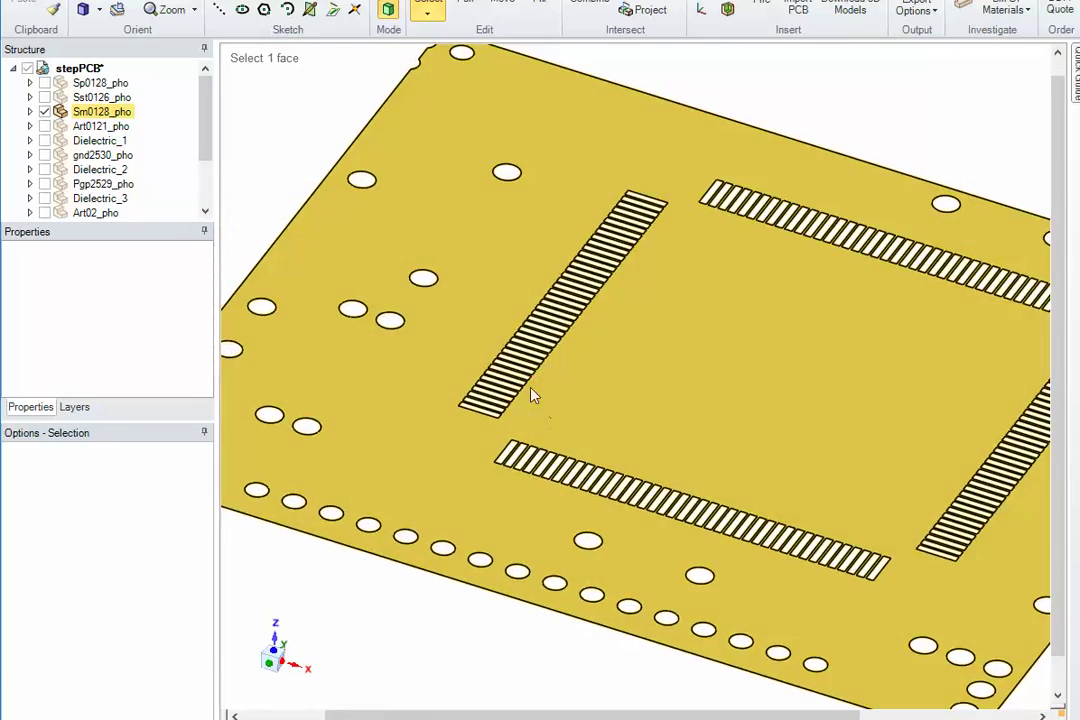
{"action": "key", "text": "Escape"}
Hide Sm0128_pho and show only the copper component Art0121_pho to examine its traces and pads.
{"action": "left_click", "coordinate": [44, 111]}
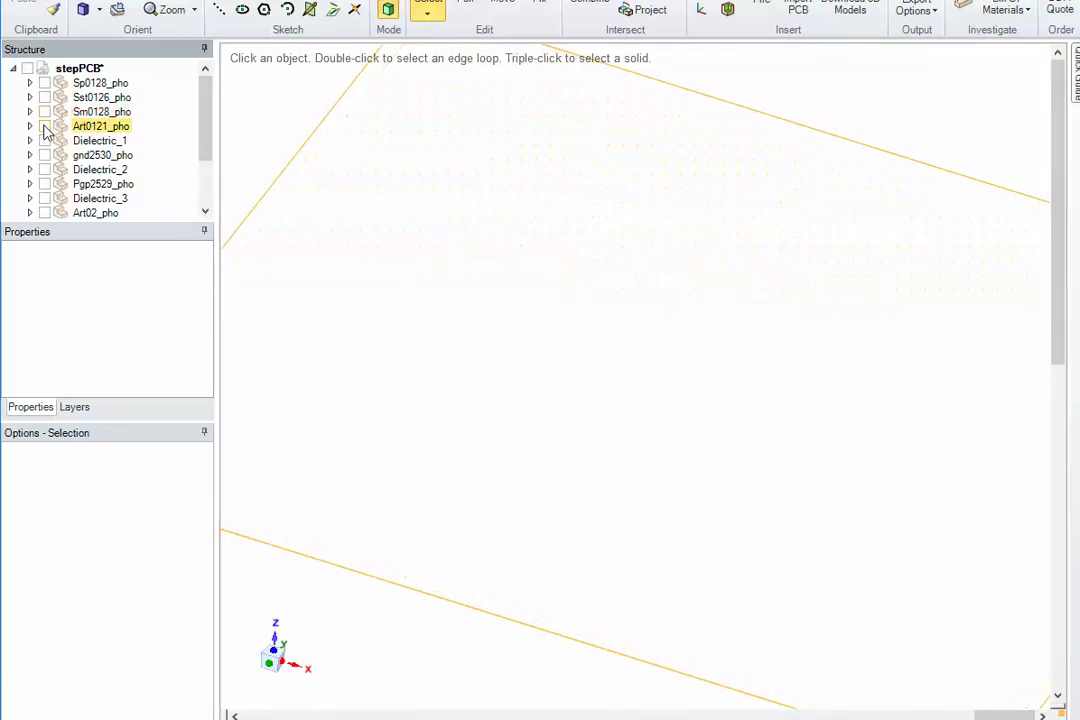
{"action": "left_click", "coordinate": [44, 126]}
{"action": "scroll", "coordinate": [554, 326], "scroll_direction": "up", "scroll_amount": 2}
{"action": "left_click", "coordinate": [554, 326]}
{"action": "scroll", "coordinate": [600, 300], "scroll_direction": "down", "scroll_amount": 4}
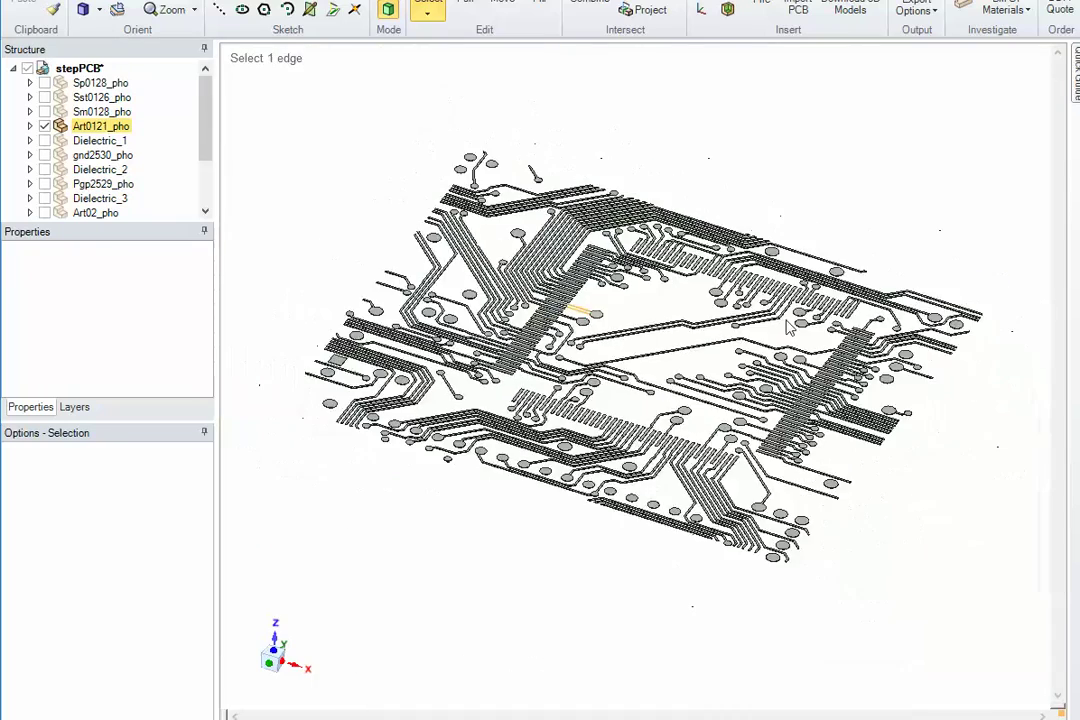
{"action": "scroll", "coordinate": [834, 352], "scroll_direction": "down", "scroll_amount": 1}
{"action": "scroll", "coordinate": [836, 354], "scroll_direction": "up", "scroll_amount": 5}
{"action": "scroll", "coordinate": [560, 308], "scroll_direction": "up", "scroll_amount": 1}
{"action": "scroll", "coordinate": [557, 305], "scroll_direction": "down", "scroll_amount": 3}
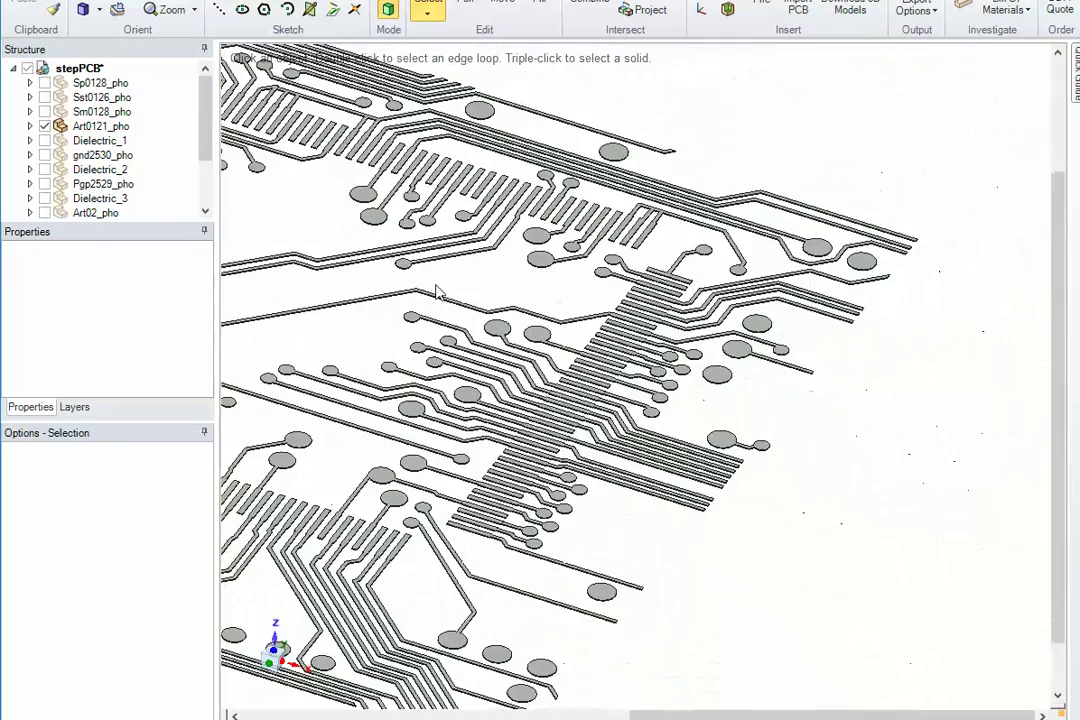
Hide Art0121_pho and show only Dielectric_1 to examine its drilled holes.
{"action": "left_click", "coordinate": [44, 126]}
{"action": "left_click", "coordinate": [44, 141]}
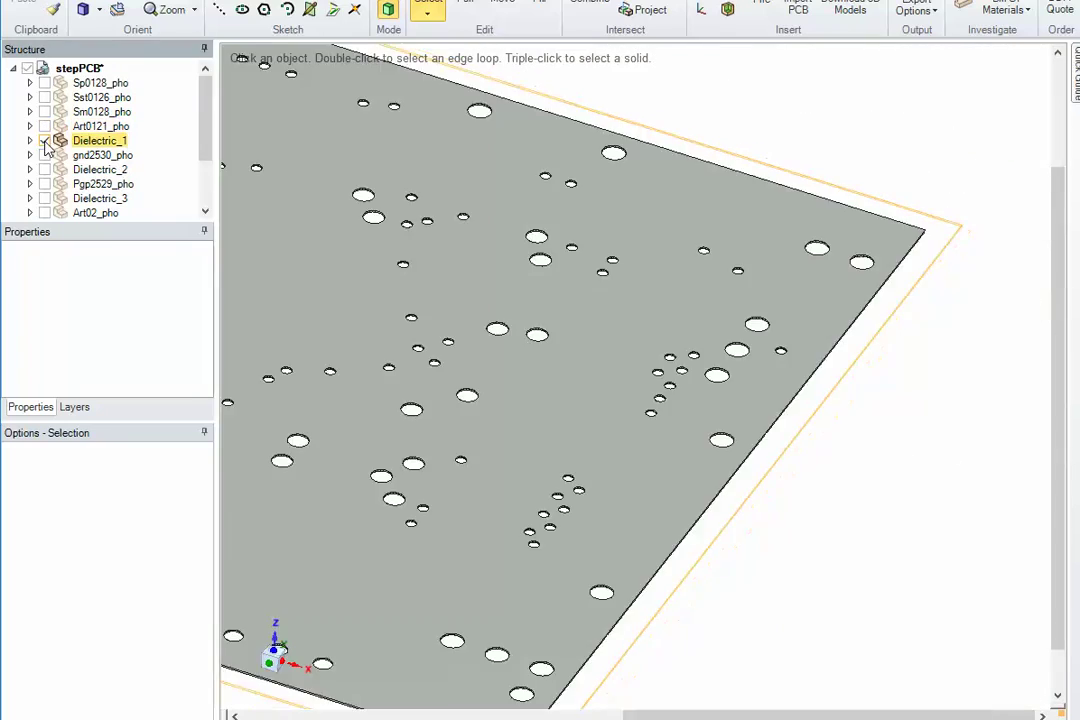
{"action": "left_click", "coordinate": [644, 371]}
{"action": "scroll", "coordinate": [646, 372], "scroll_direction": "up", "scroll_amount": 5}
{"action": "scroll", "coordinate": [650, 374], "scroll_direction": "down", "scroll_amount": 3}
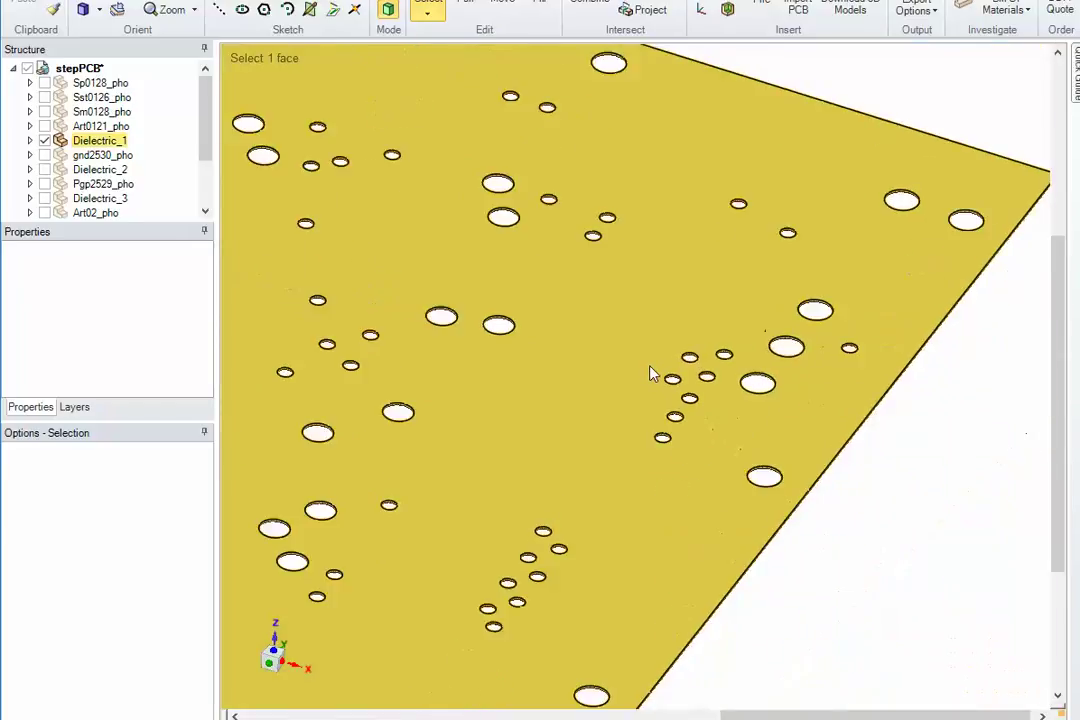
{"action": "scroll", "coordinate": [650, 374], "scroll_direction": "down", "scroll_amount": 1}
Overlay Art0121_pho on Dielectric_1 to compare the traces with the holes, and hide Art0121_pho again.
{"action": "left_click", "coordinate": [44, 126]}
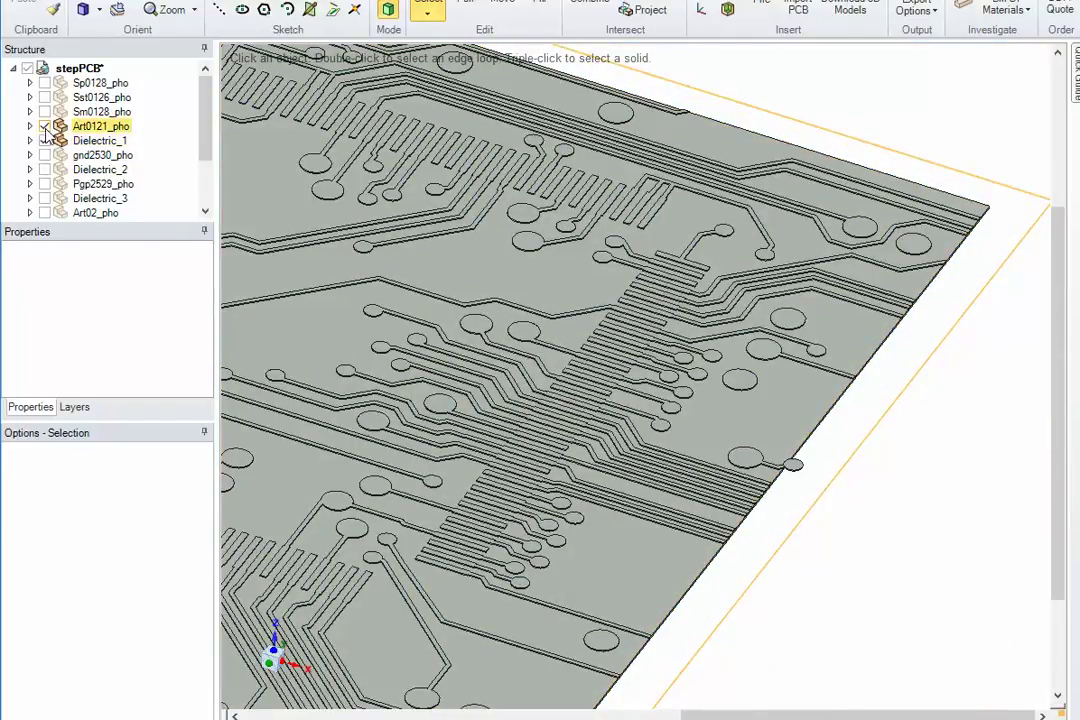
{"action": "left_click", "coordinate": [44, 126]}
{"action": "left_click", "coordinate": [44, 140]}
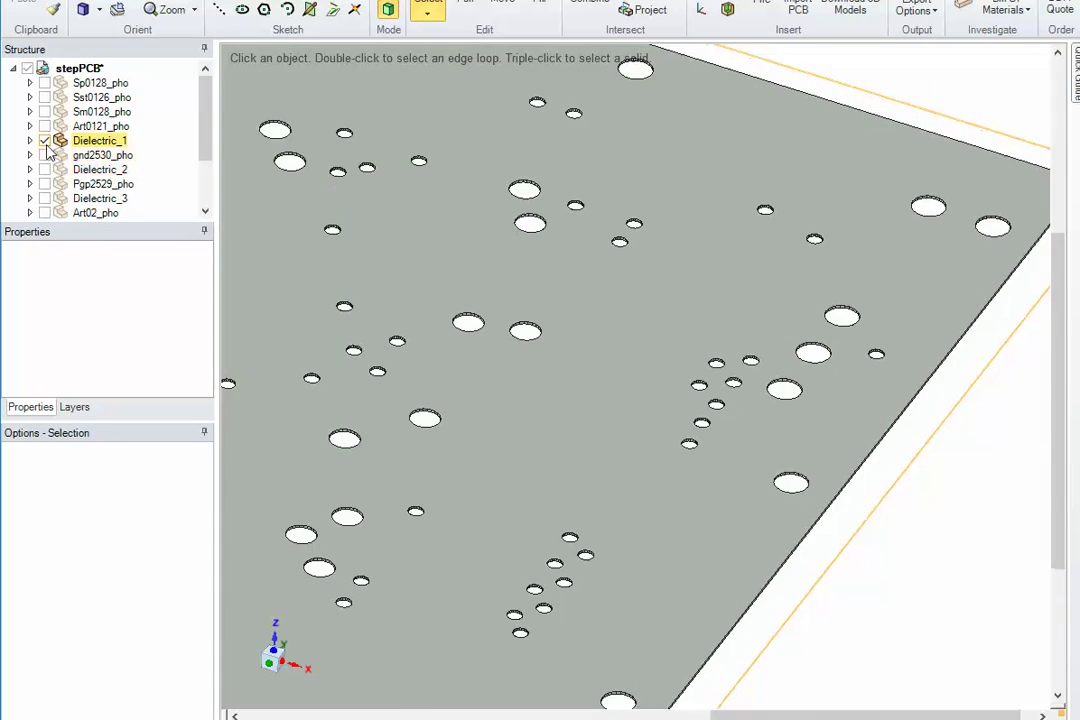
Hide Dielectric_1 and show only the ground plane gnd2530_pho to examine its clearances and thermal reliefs.
{"action": "left_click", "coordinate": [44, 140]}
{"action": "left_click", "coordinate": [44, 155]}
{"action": "scroll", "coordinate": [810, 429], "scroll_direction": "down", "scroll_amount": 5}
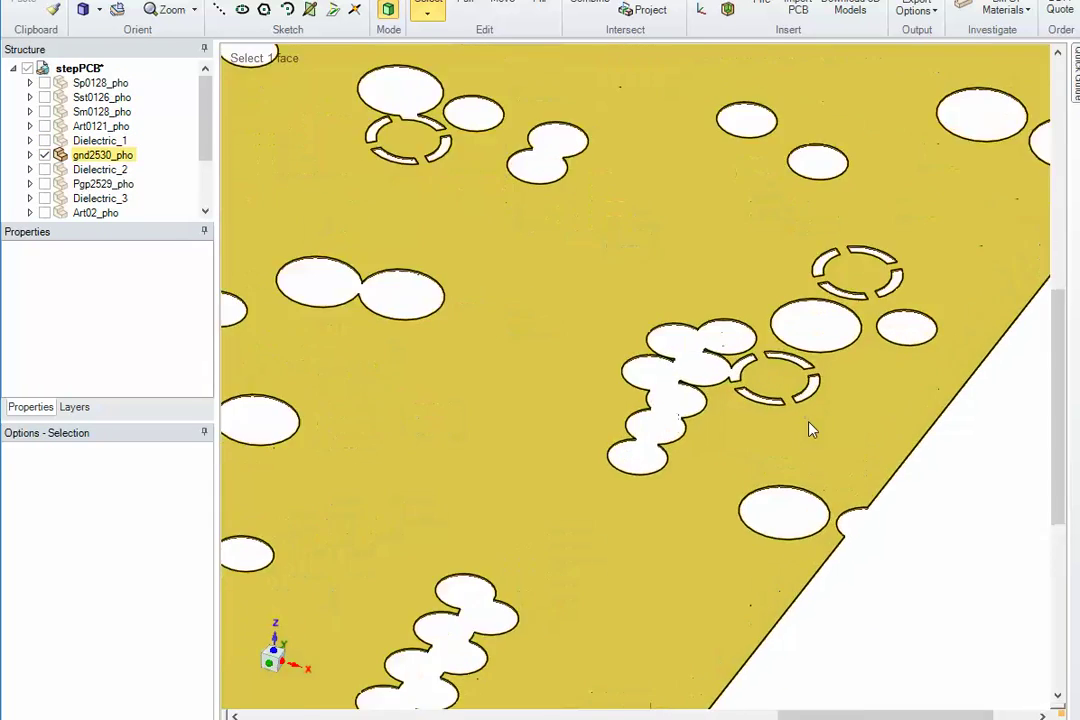
{"action": "scroll", "coordinate": [567, 345], "scroll_direction": "up", "scroll_amount": 4}
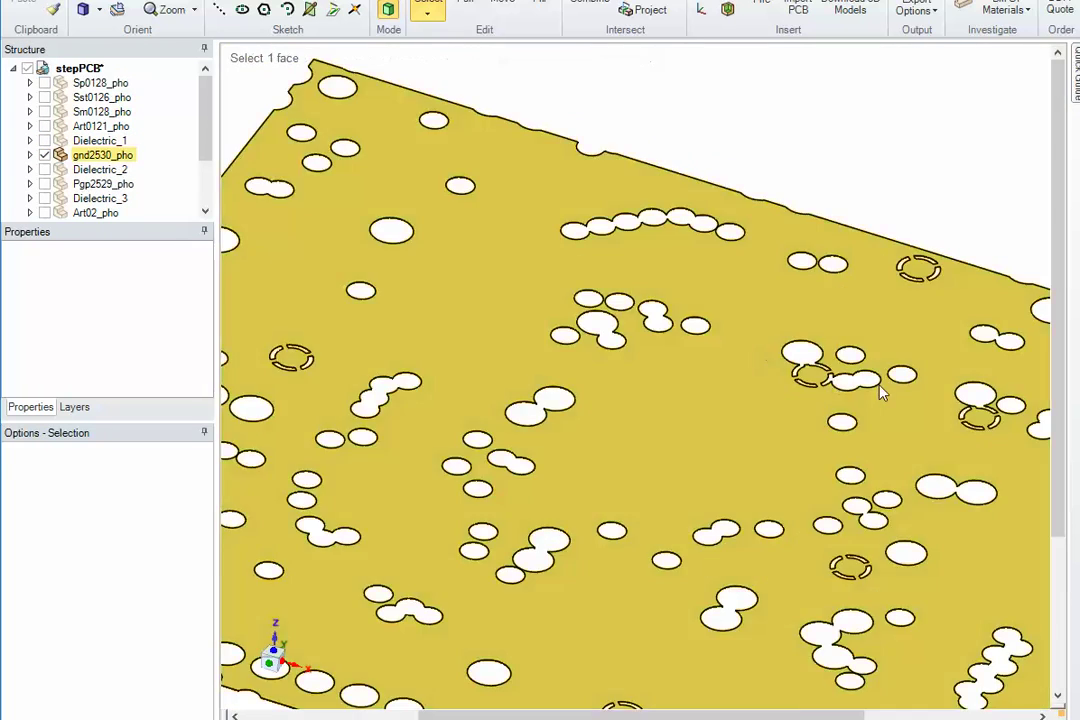
{"action": "scroll", "coordinate": [740, 390], "scroll_direction": "up", "scroll_amount": 5}
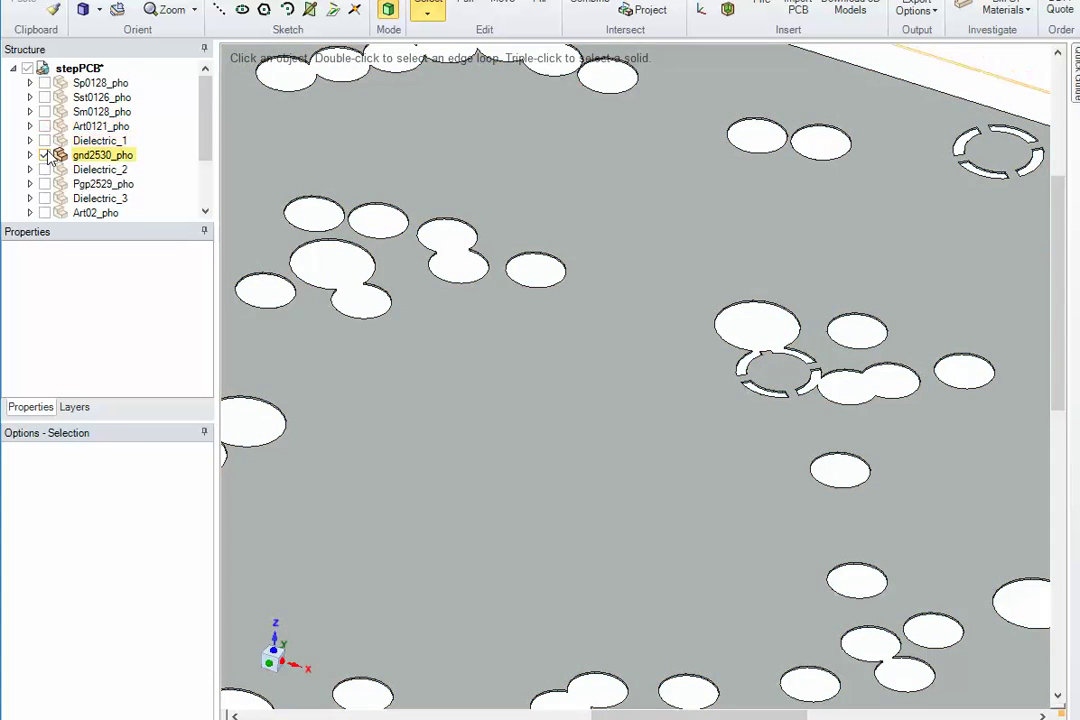
Replace gnd2530_pho with Dielectric_2 and that with the plane Pgp2529_pho, examining the openings of each in isolation.
{"action": "left_click", "coordinate": [44, 155]}
{"action": "left_click", "coordinate": [44, 170]}
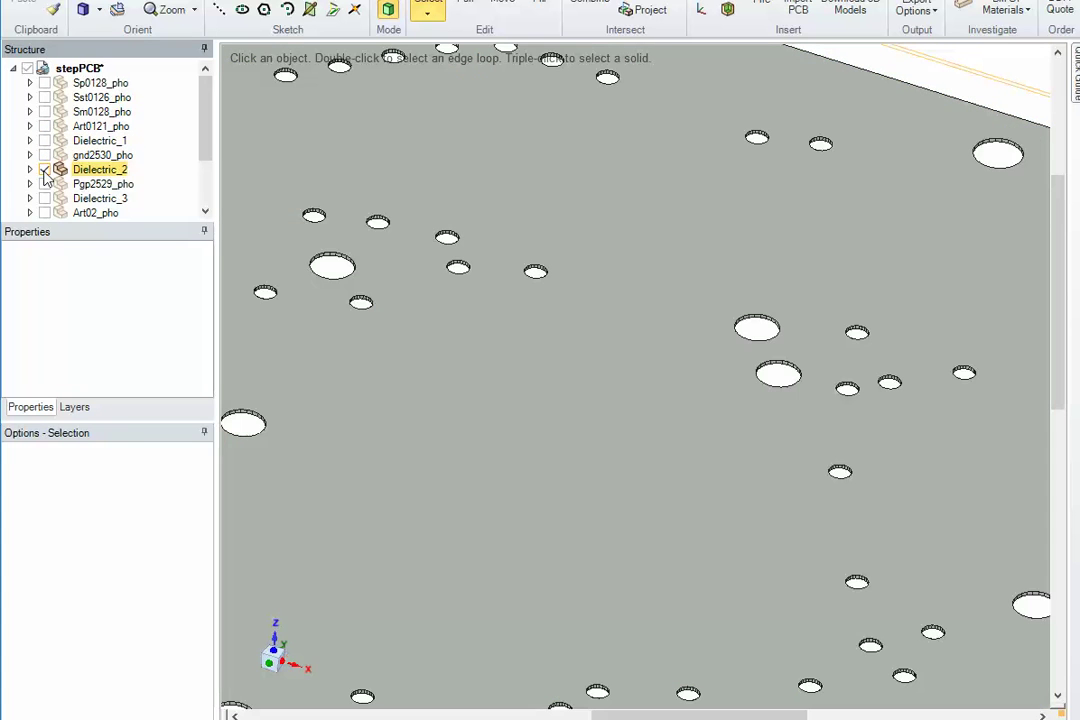
{"action": "left_click", "coordinate": [44, 170]}
{"action": "left_click", "coordinate": [44, 184]}
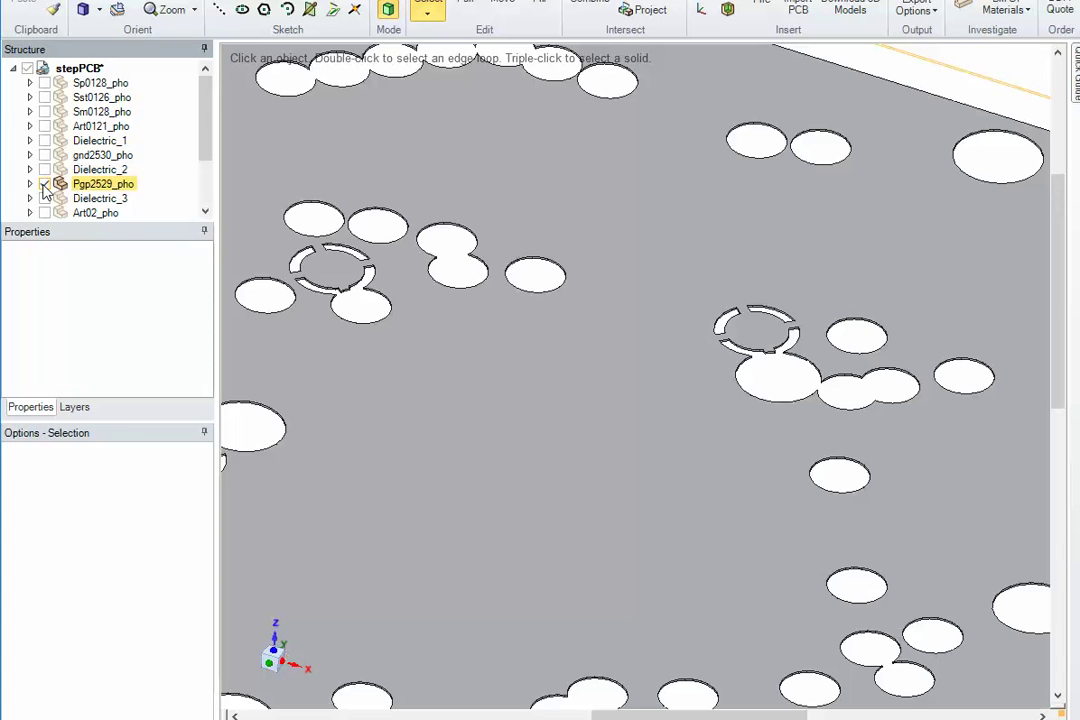
{"action": "scroll", "coordinate": [460, 296], "scroll_direction": "up", "scroll_amount": 4}
{"action": "scroll", "coordinate": [505, 316], "scroll_direction": "down", "scroll_amount": 6}
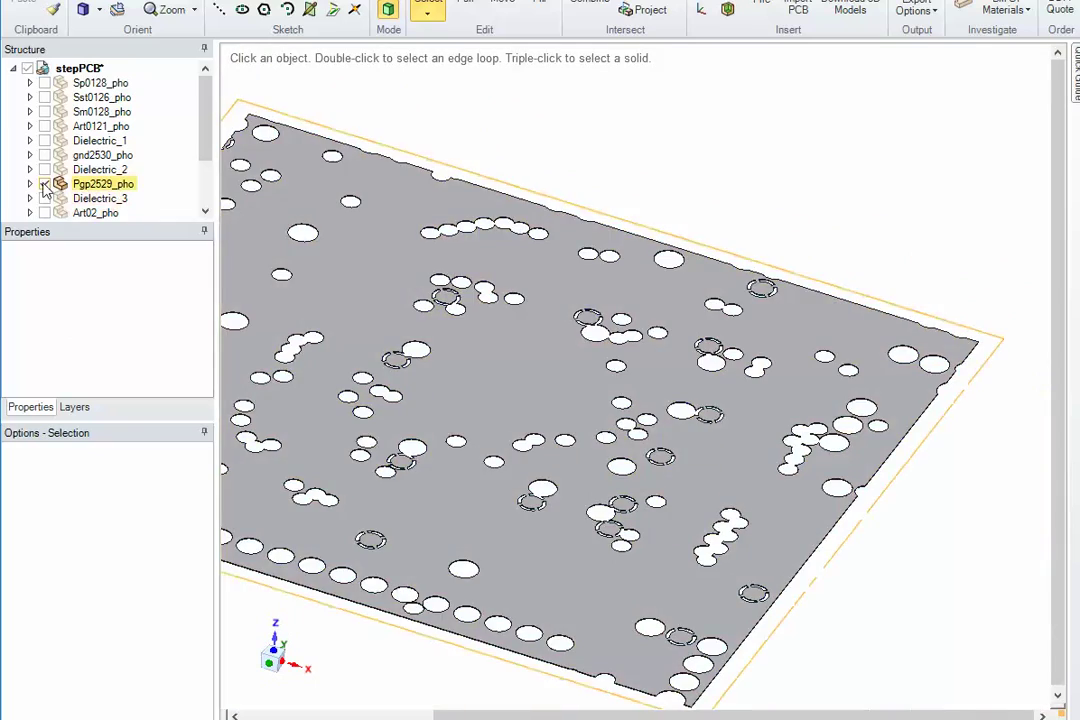
Replace Pgp2529_pho with Dielectric_3 and that with the copper component Art02_pho, examining each in isolation.
{"action": "left_click", "coordinate": [44, 184]}
{"action": "left_click", "coordinate": [44, 198]}
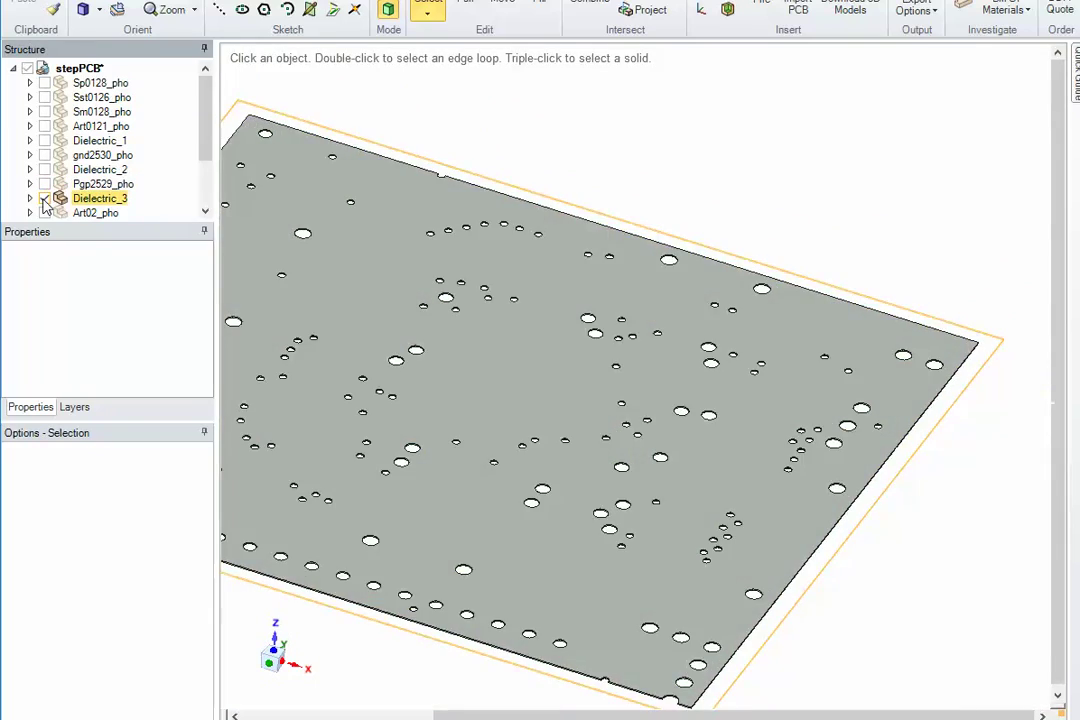
{"action": "left_click", "coordinate": [44, 199]}
{"action": "scroll", "coordinate": [602, 410], "scroll_direction": "up", "scroll_amount": 9}
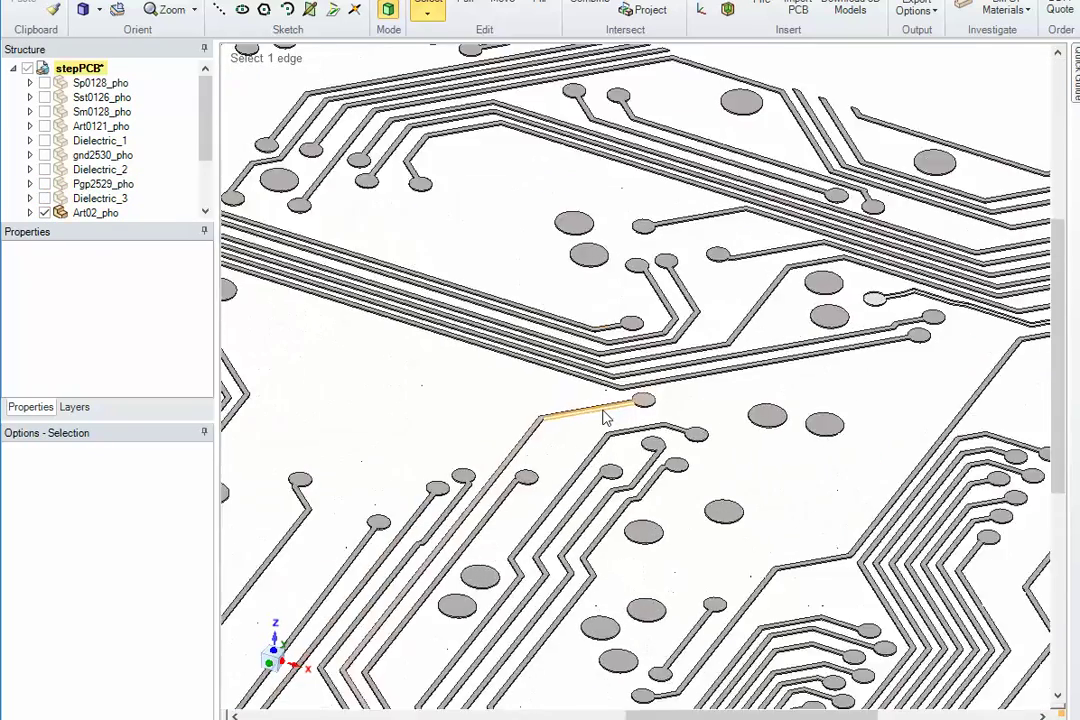
{"action": "scroll", "coordinate": [602, 410], "scroll_direction": "down", "scroll_amount": 10}
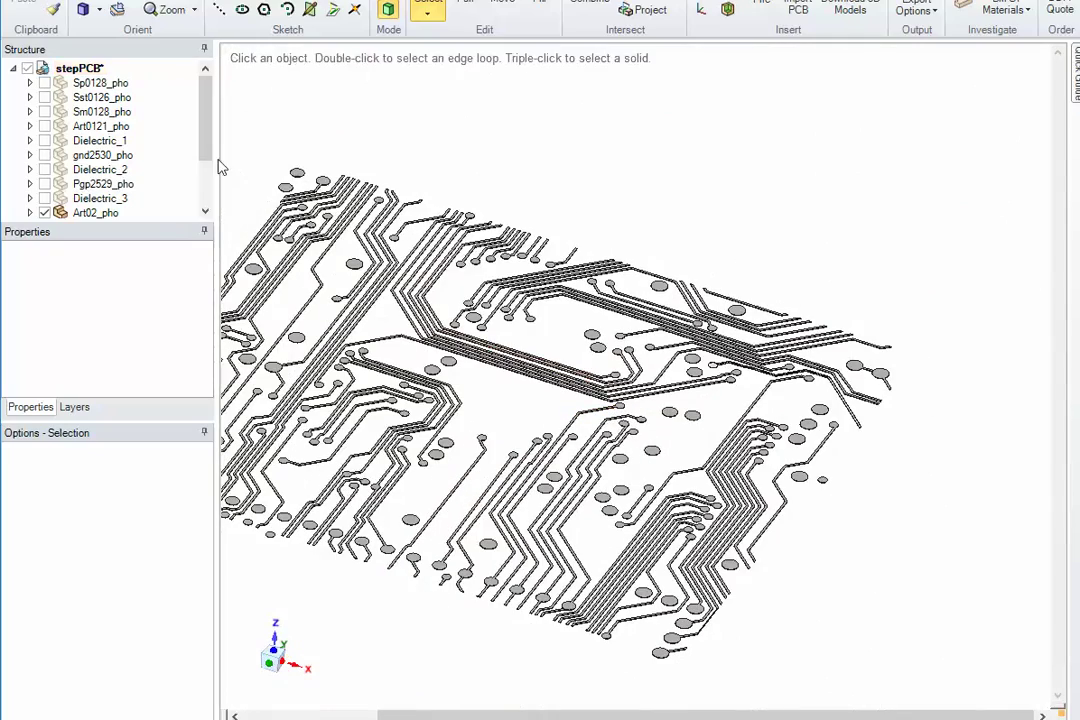
Hide Art02_pho and show only the solder mask component Sm0227_pho to examine its openings.
{"action": "scroll", "coordinate": [203, 175], "scroll_direction": "down", "scroll_amount": 2}
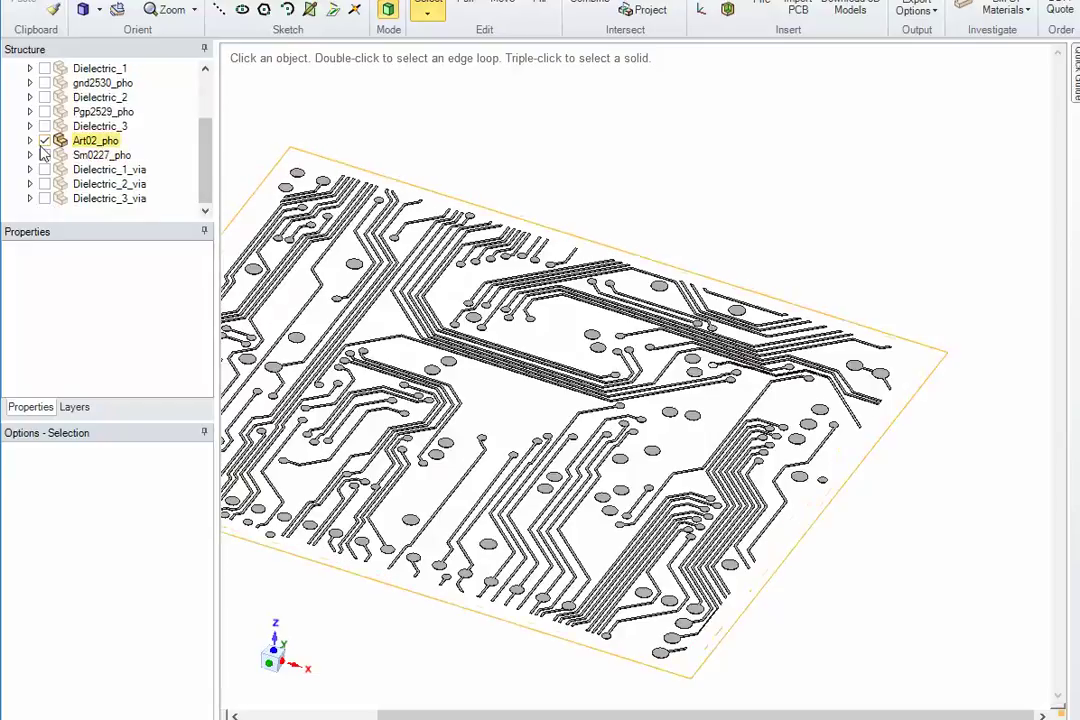
{"action": "left_click", "coordinate": [44, 140]}
{"action": "left_click", "coordinate": [44, 155]}
{"action": "left_click", "coordinate": [590, 533]}
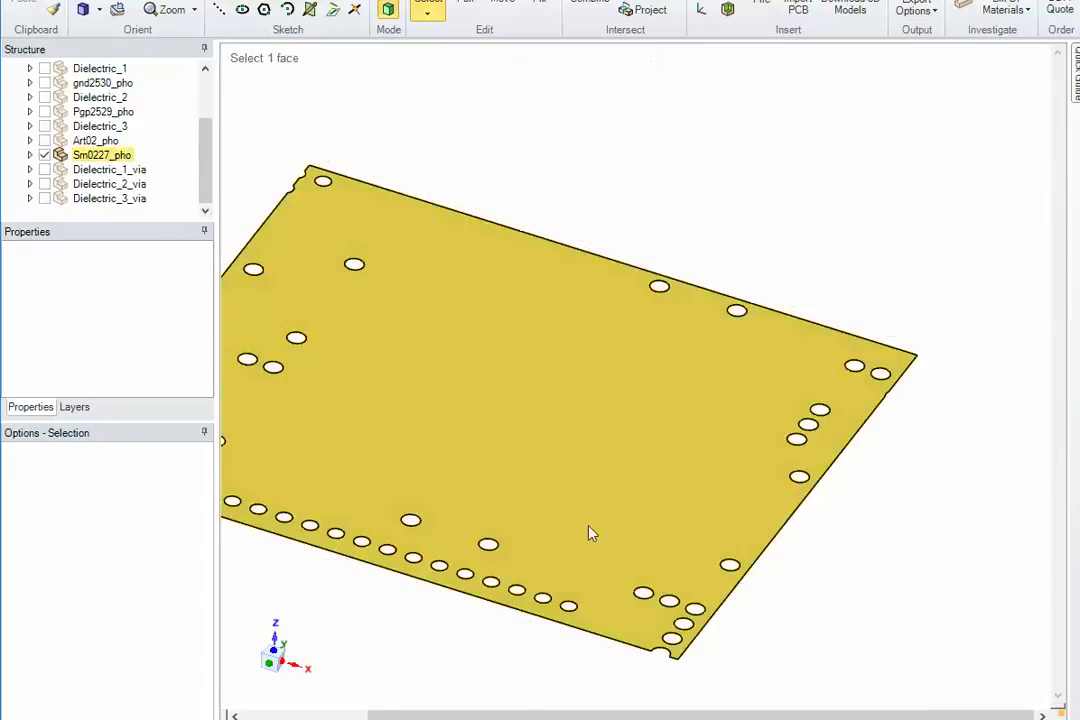
{"action": "key", "text": "Escape"}
Hide Sm0227_pho, show Dielectric_1_via with and without Dielectric_2_via, and examine the Dielectric_1_via cylinders from the side.
{"action": "left_click", "coordinate": [44, 155]}
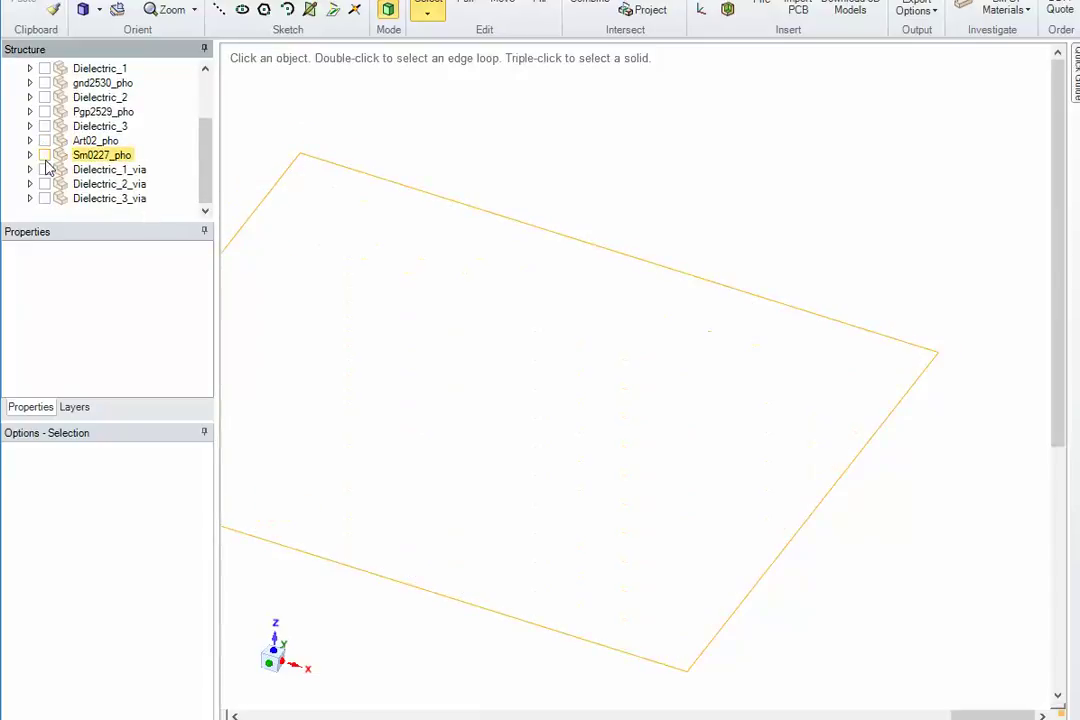
{"action": "left_click", "coordinate": [44, 169]}
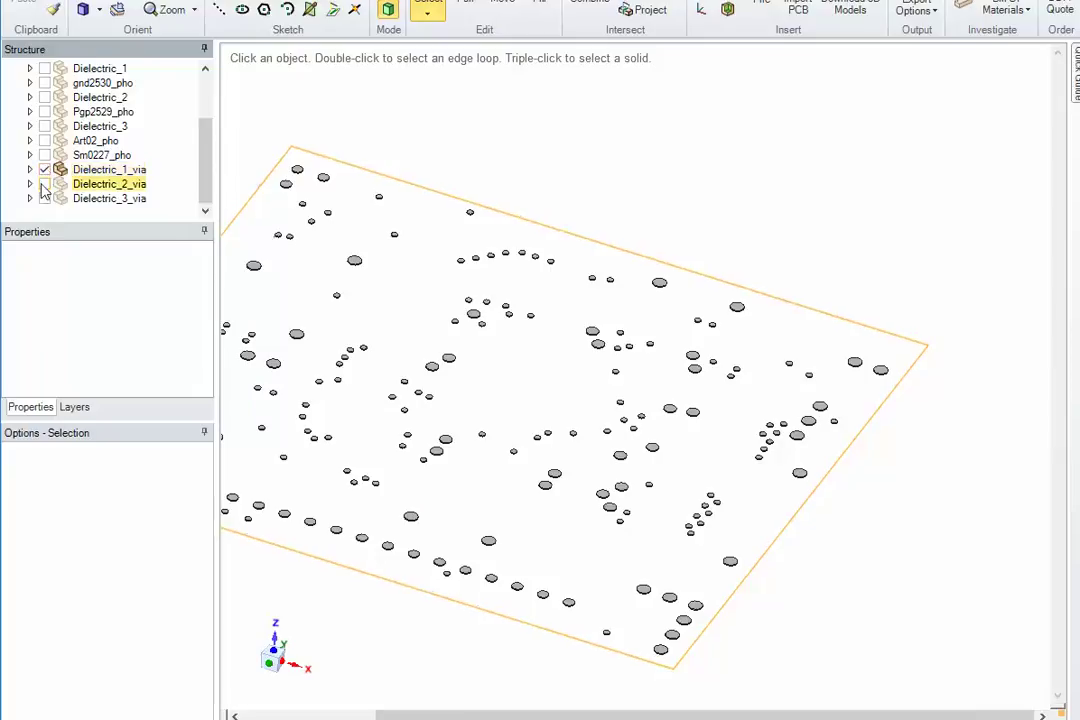
{"action": "left_click", "coordinate": [44, 184]}
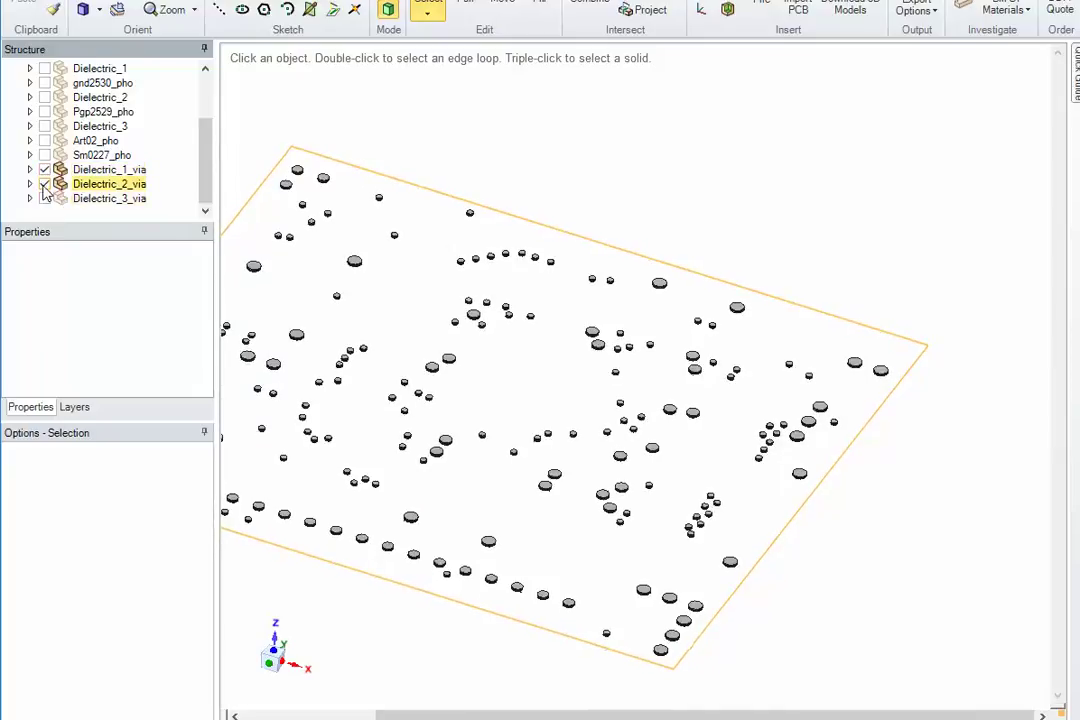
{"action": "left_click", "coordinate": [44, 184]}
{"action": "scroll", "coordinate": [441, 325], "scroll_direction": "up", "scroll_amount": 5}
{"action": "middle_click_drag", "start_coordinate": [530, 374], "coordinate": [538, 172]}
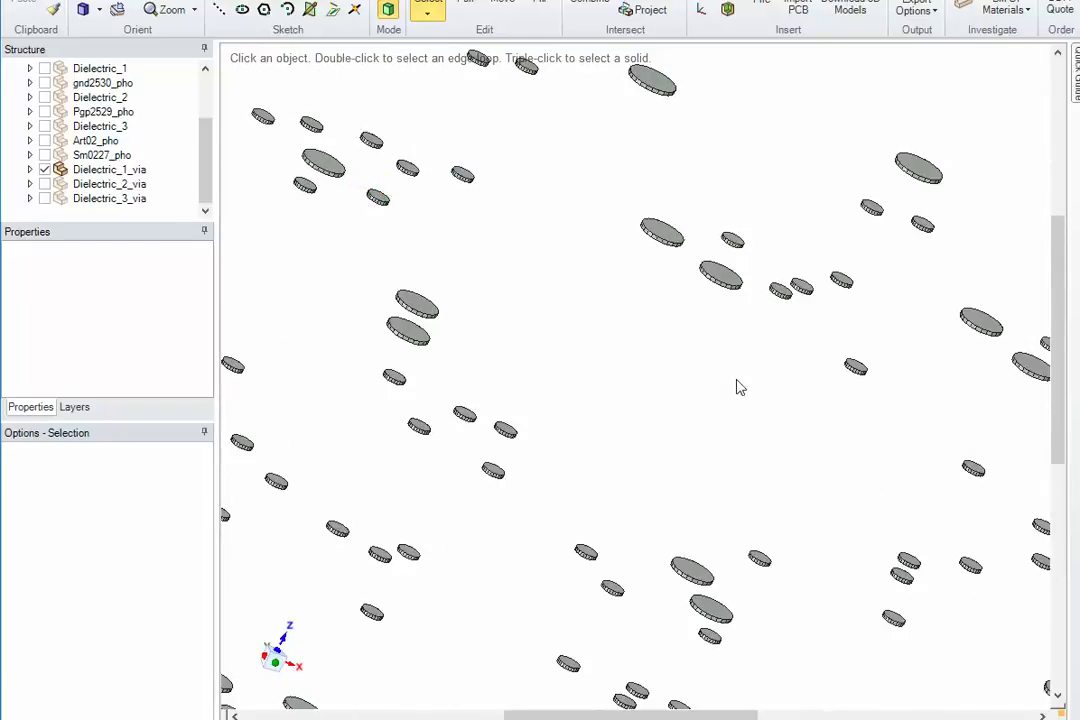